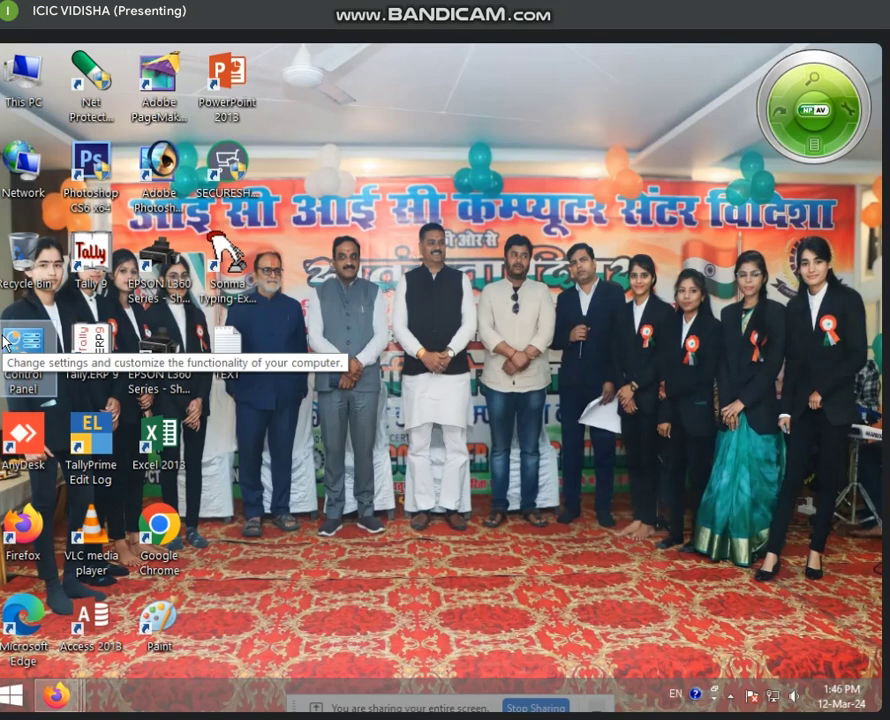
Step: Launch Control Panel from a 'CONT' Start search, then open Personalization from the desktop's shortcut menu
click(12, 694)
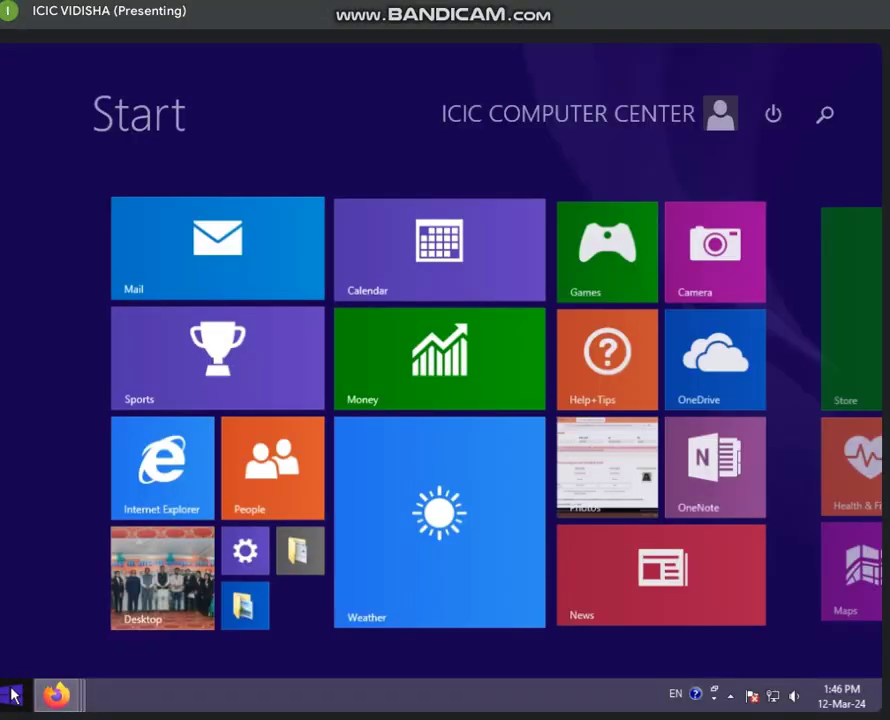
click(836, 114)
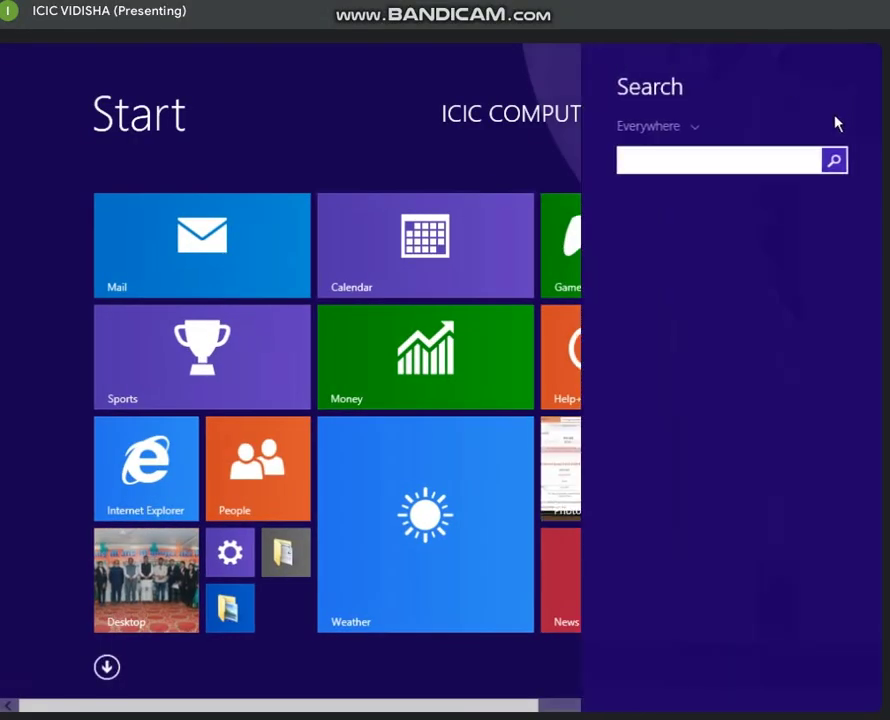
text(CON)
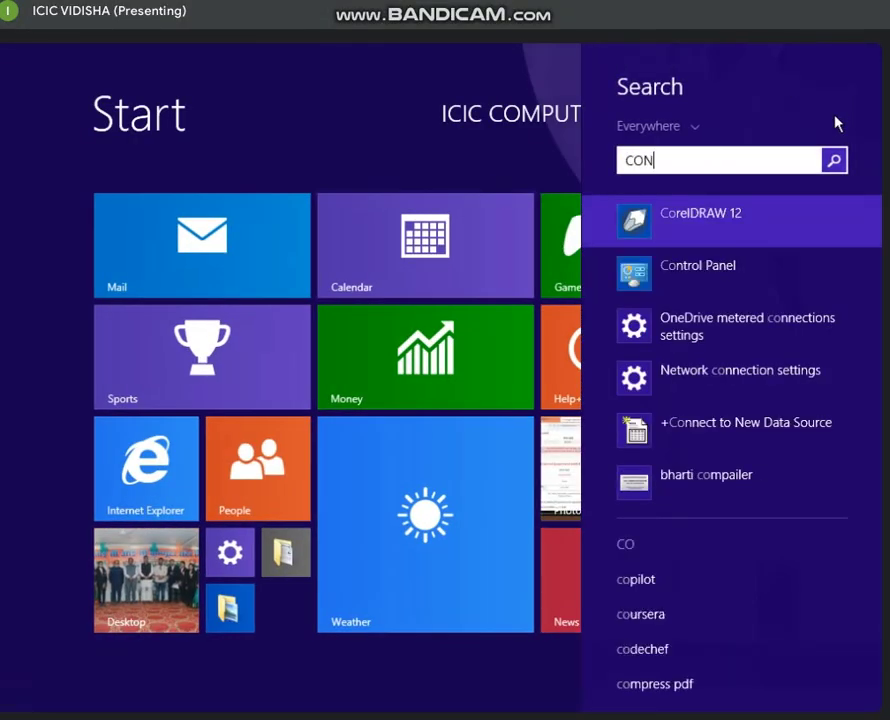
text(Trol Panel)
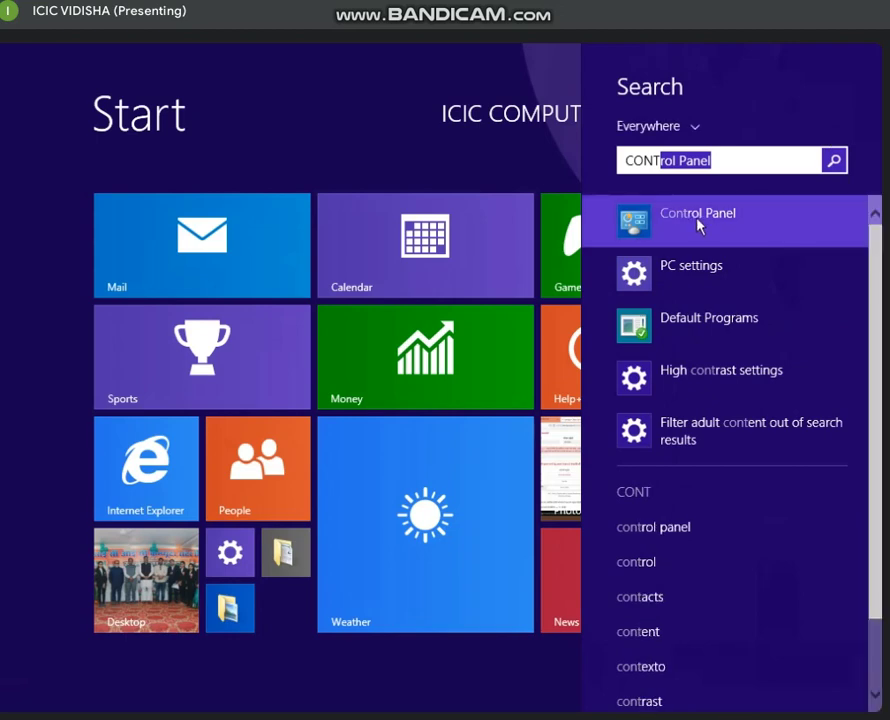
click(699, 225)
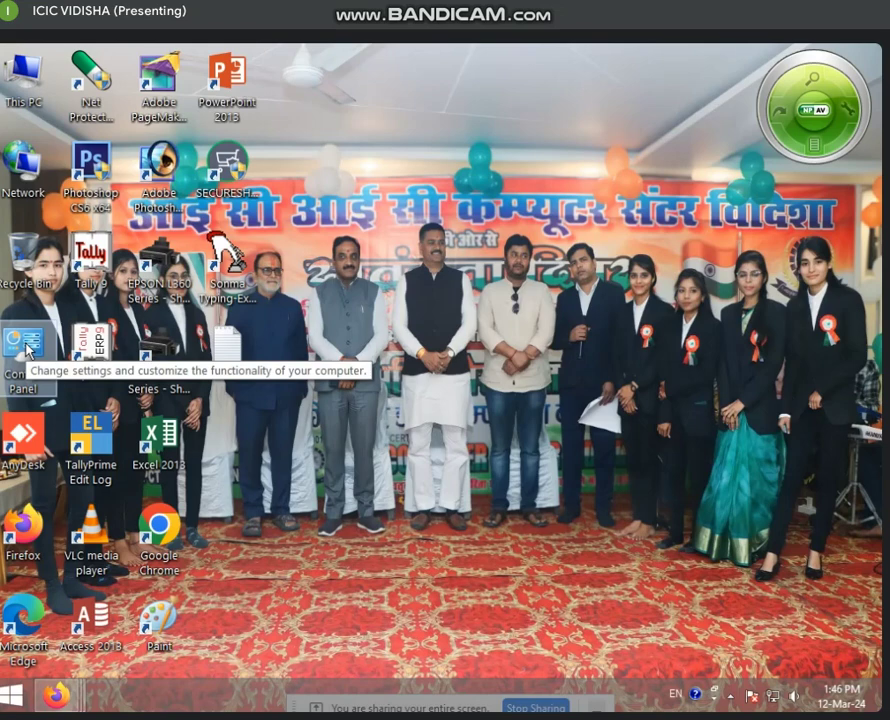
right_click(511, 292)
click(558, 502)
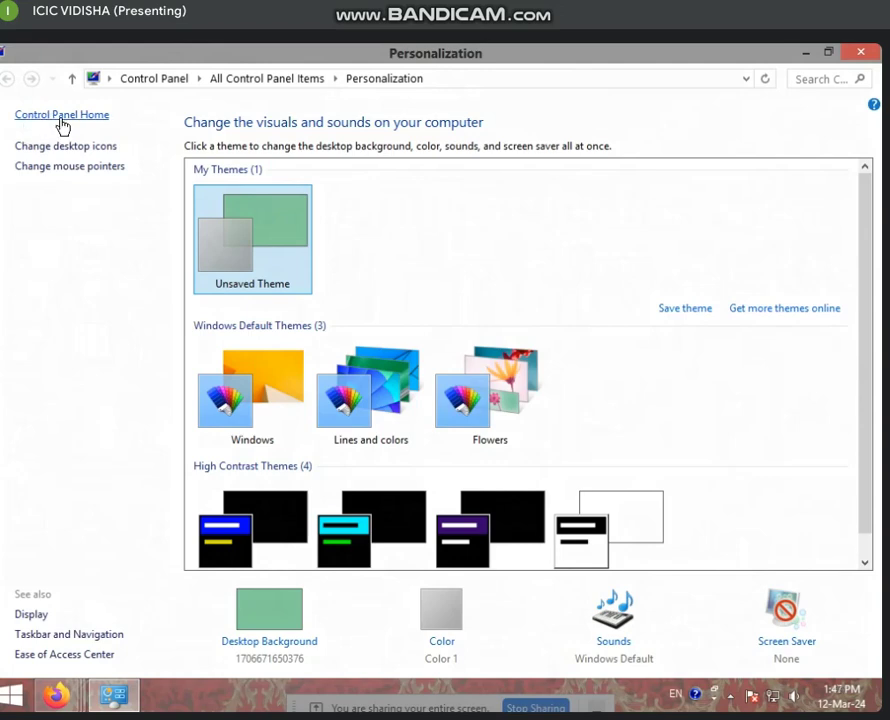
Step: Close Personalization and reopen Control Panel from its desktop icon, showing All Control Panel Items
click(860, 52)
double_click(25, 360)
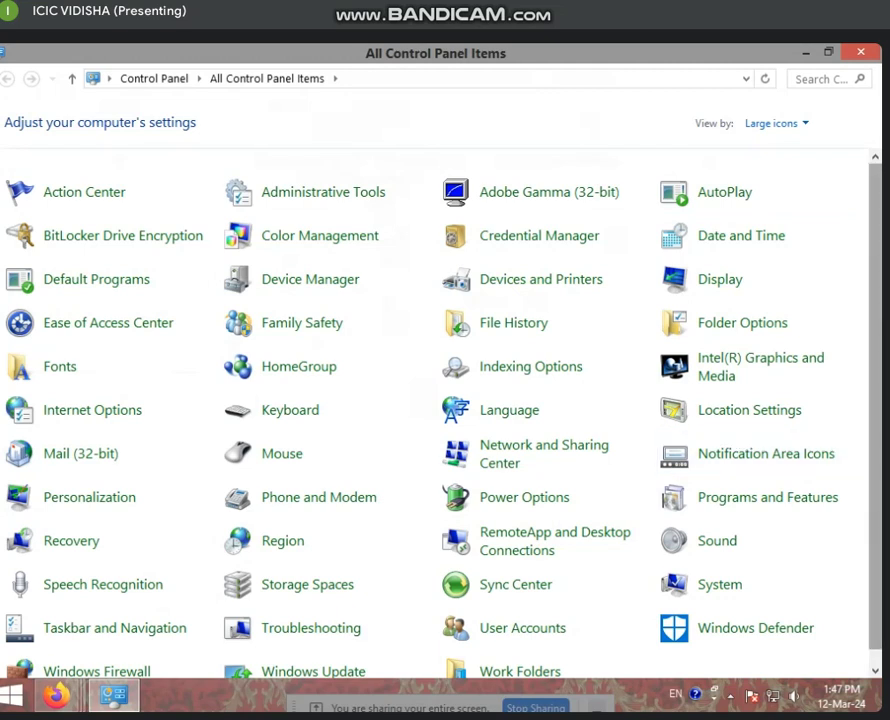
Step: Select Mail, move focus to the Mouse item, and open the View by dropdown
click(80, 453)
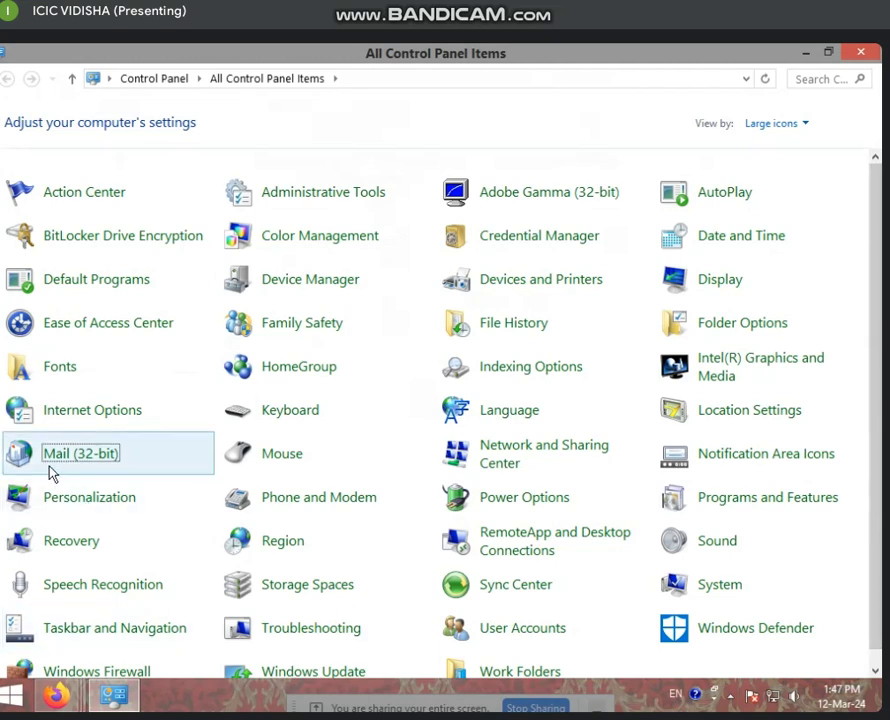
key(Right)
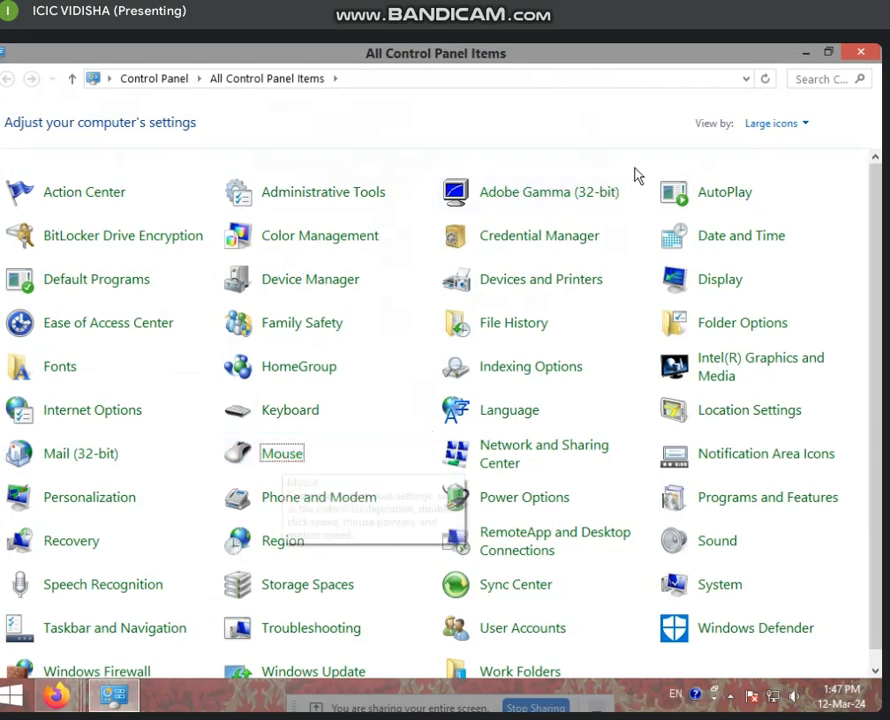
click(798, 126)
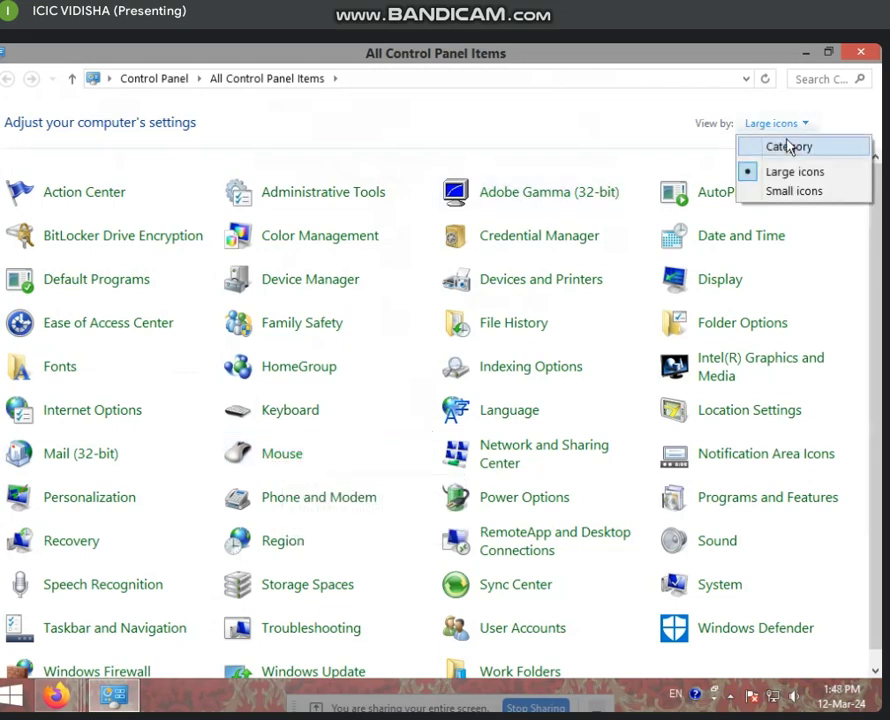
click(787, 145)
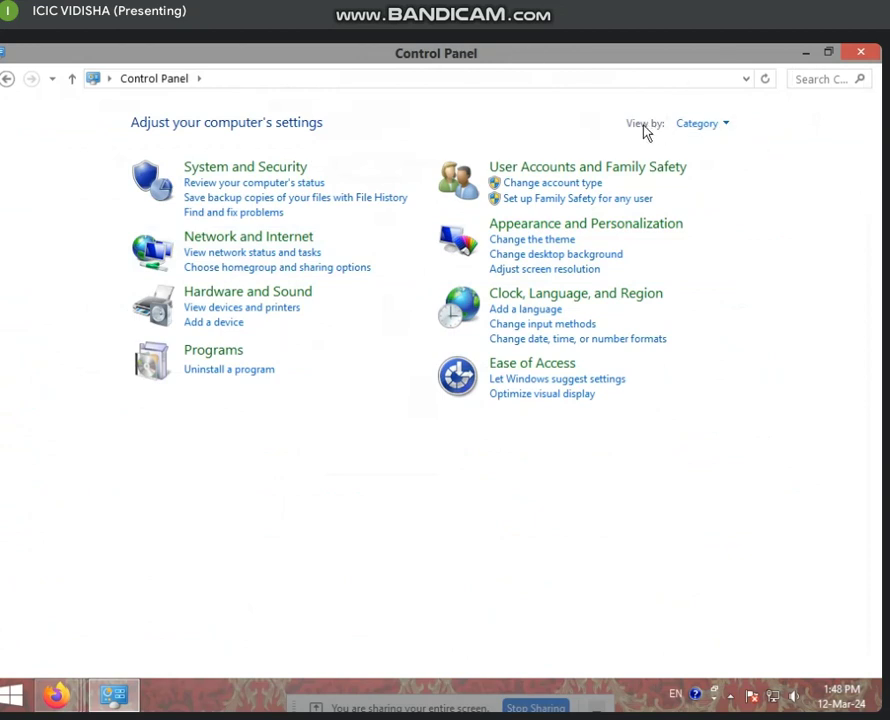
click(682, 128)
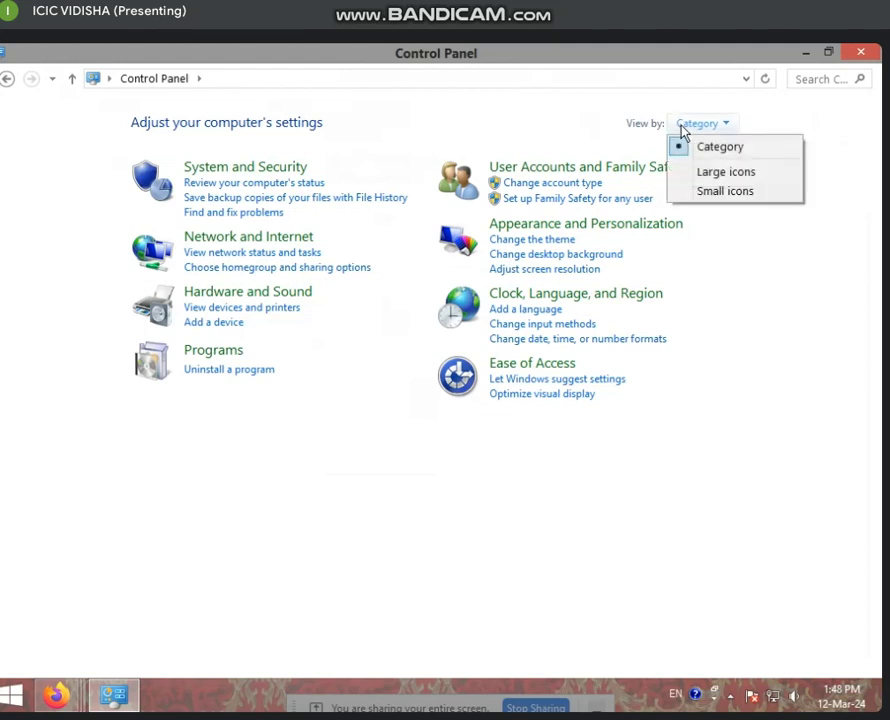
click(723, 180)
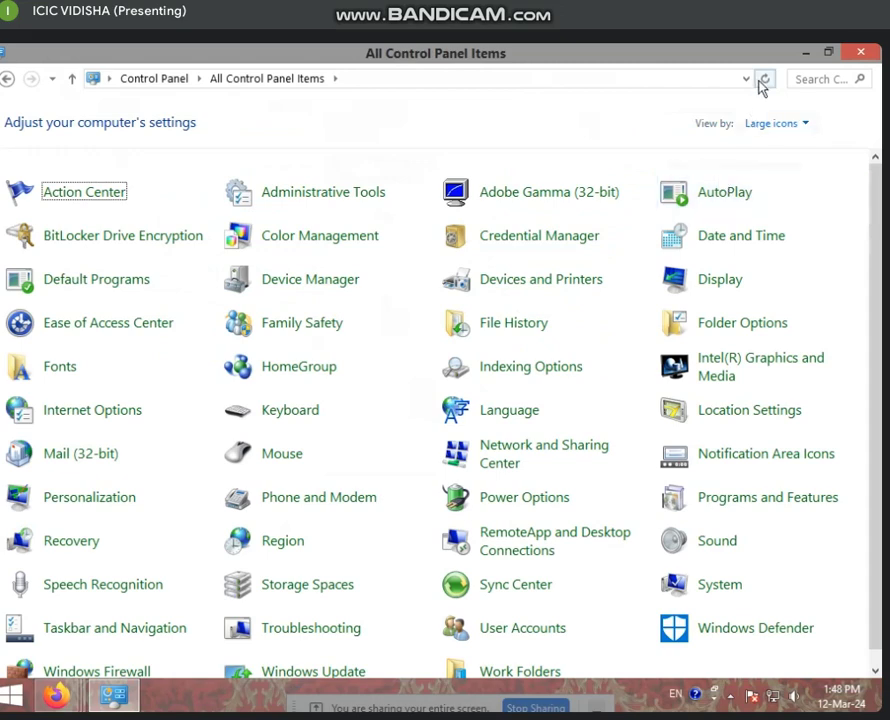
click(767, 125)
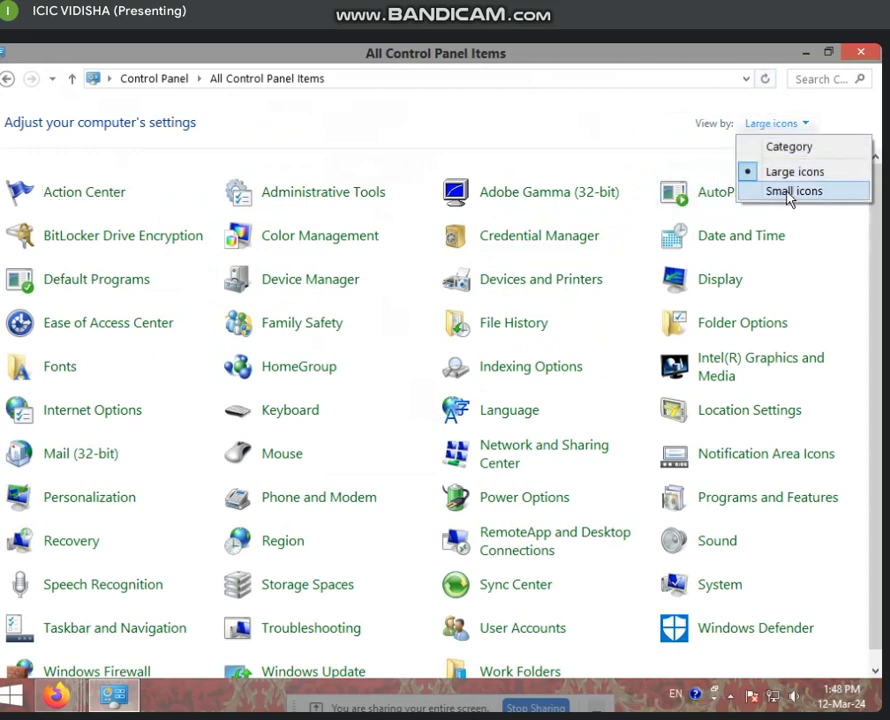
click(768, 191)
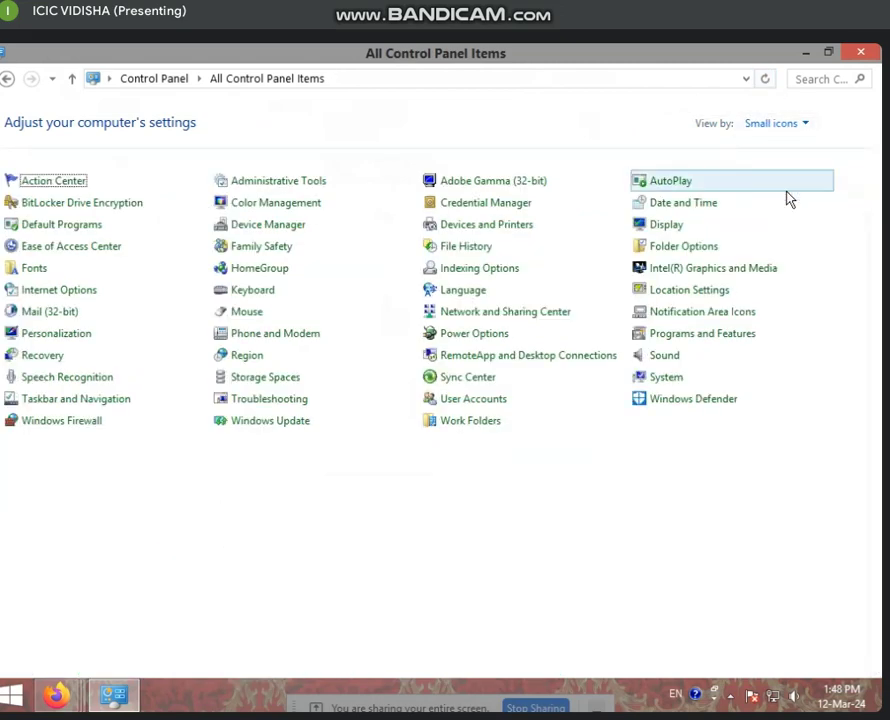
click(772, 124)
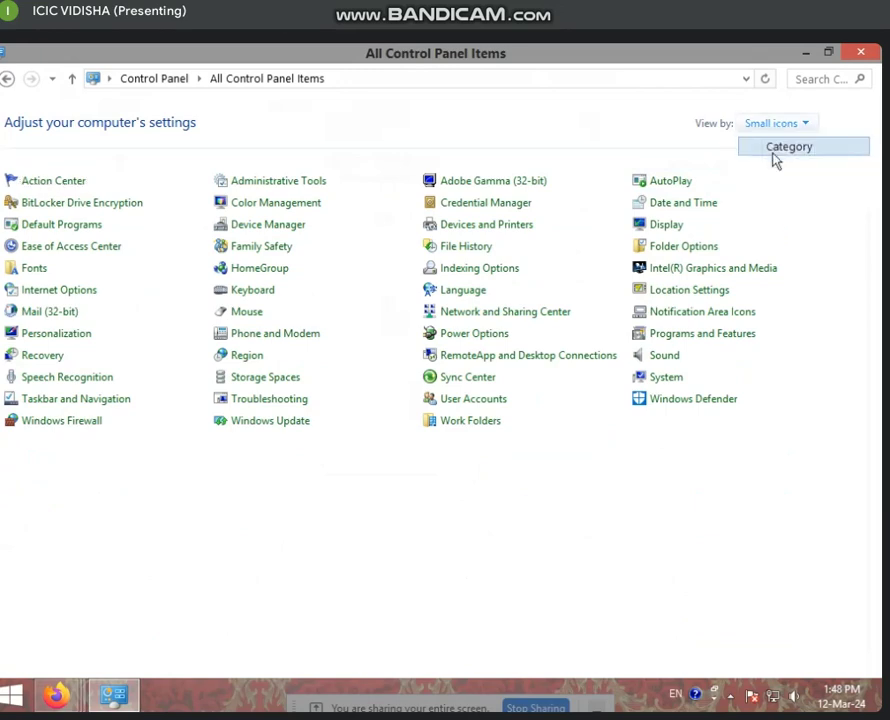
click(775, 150)
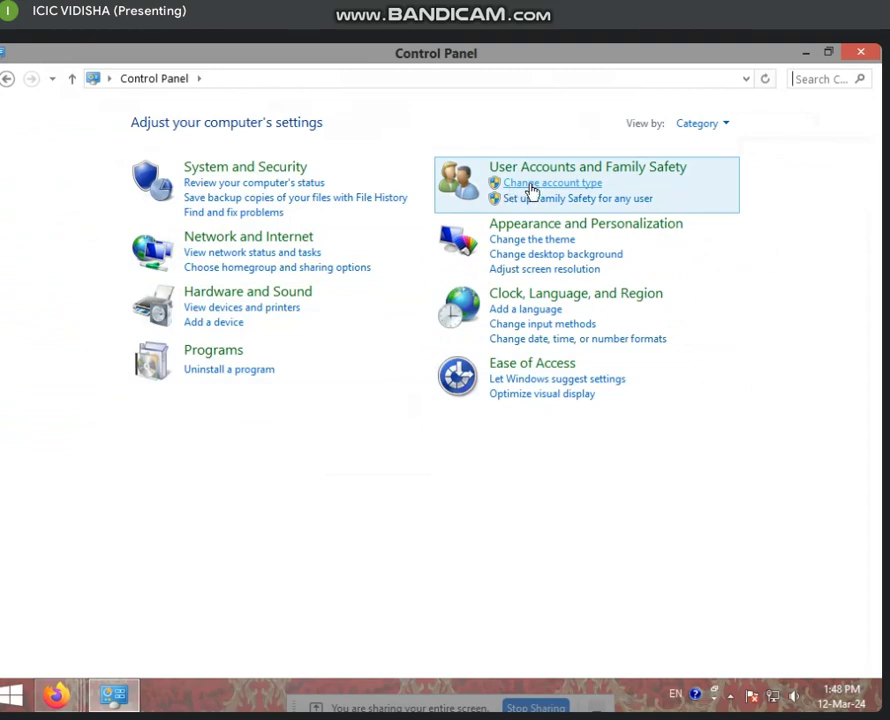
click(861, 52)
double_click(23, 345)
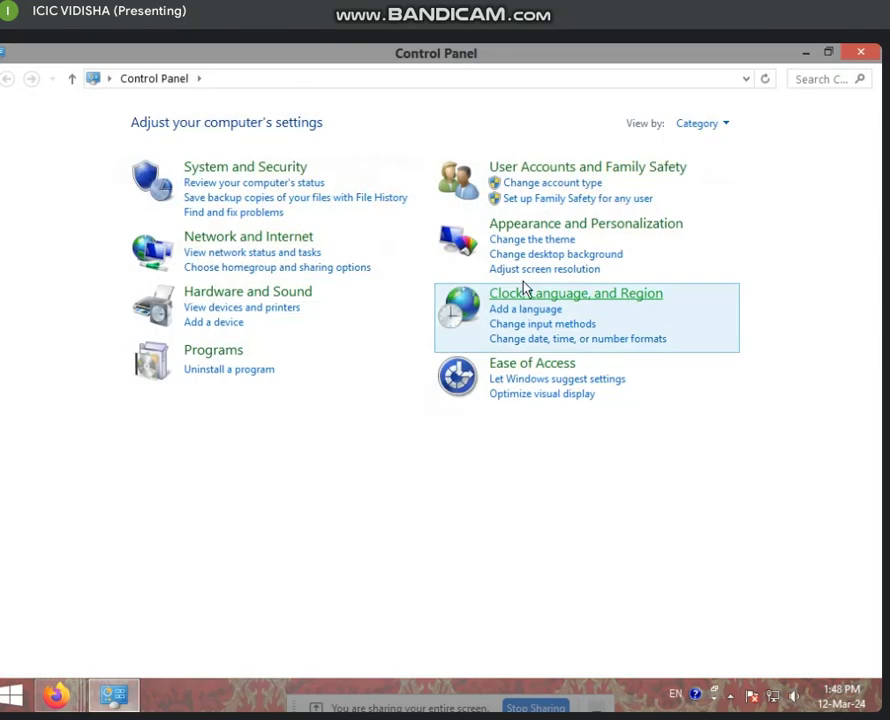
click(700, 125)
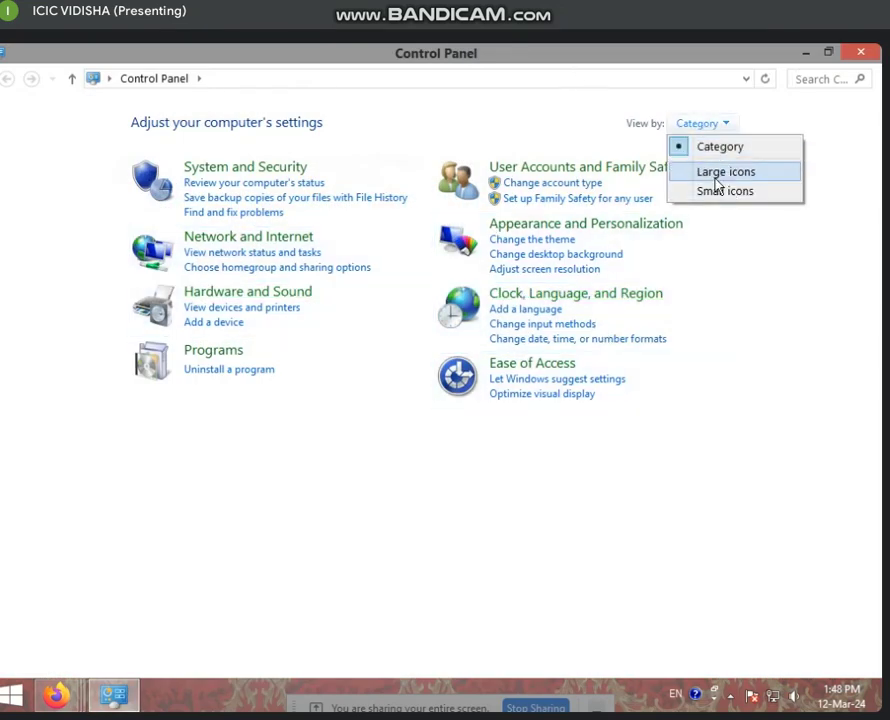
click(716, 174)
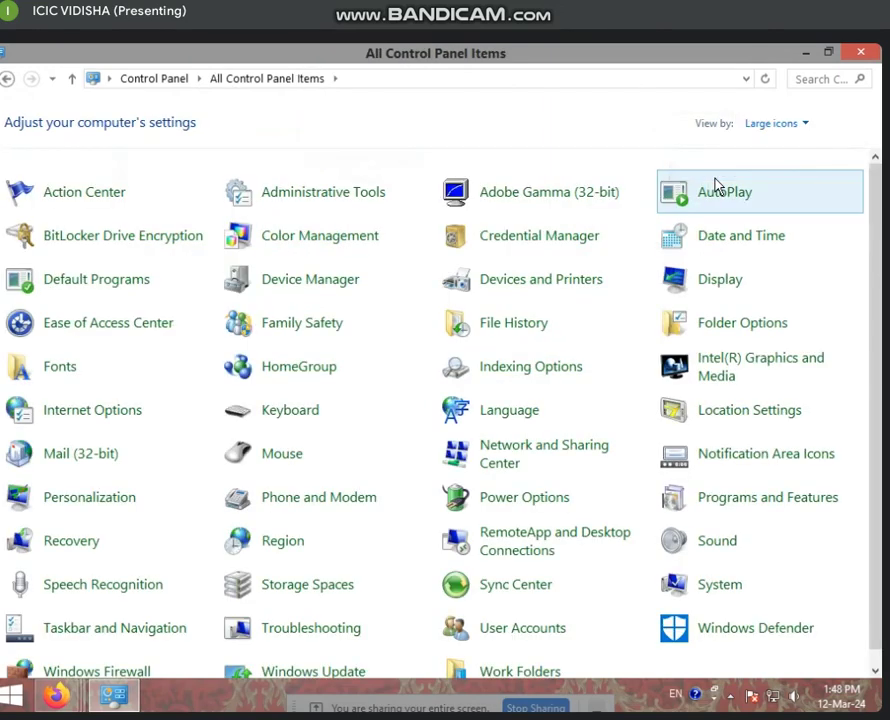
Step: Open Mouse Properties, cancel it without changes, and close the Control Panel window
click(246, 459)
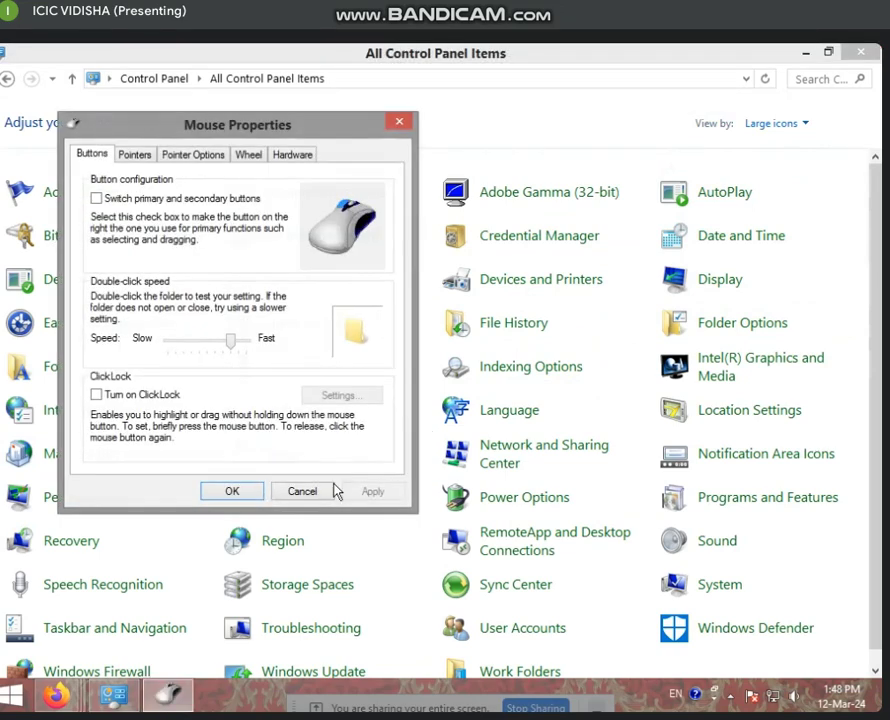
click(304, 493)
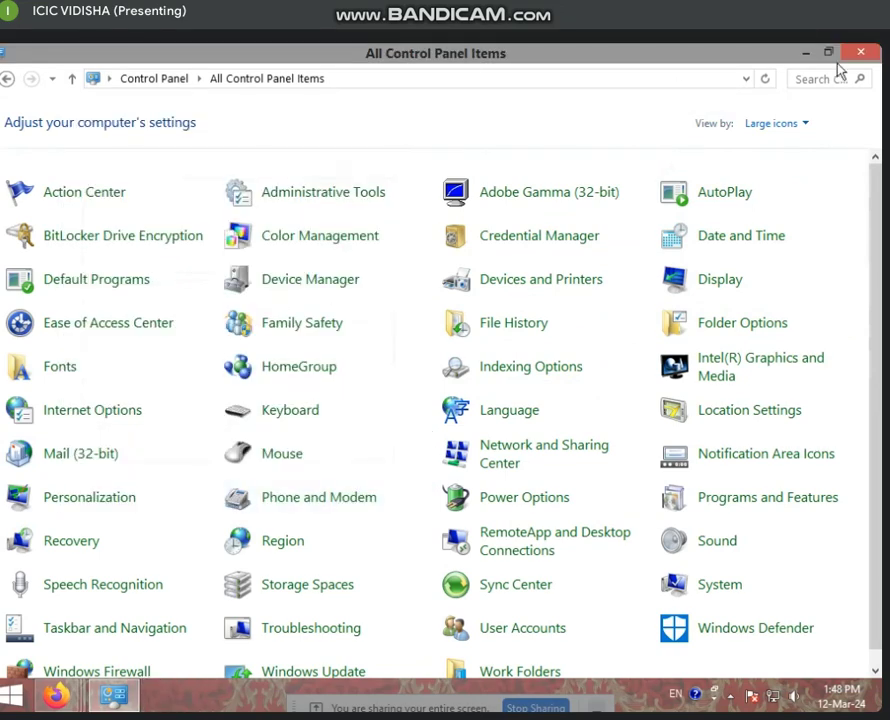
click(860, 51)
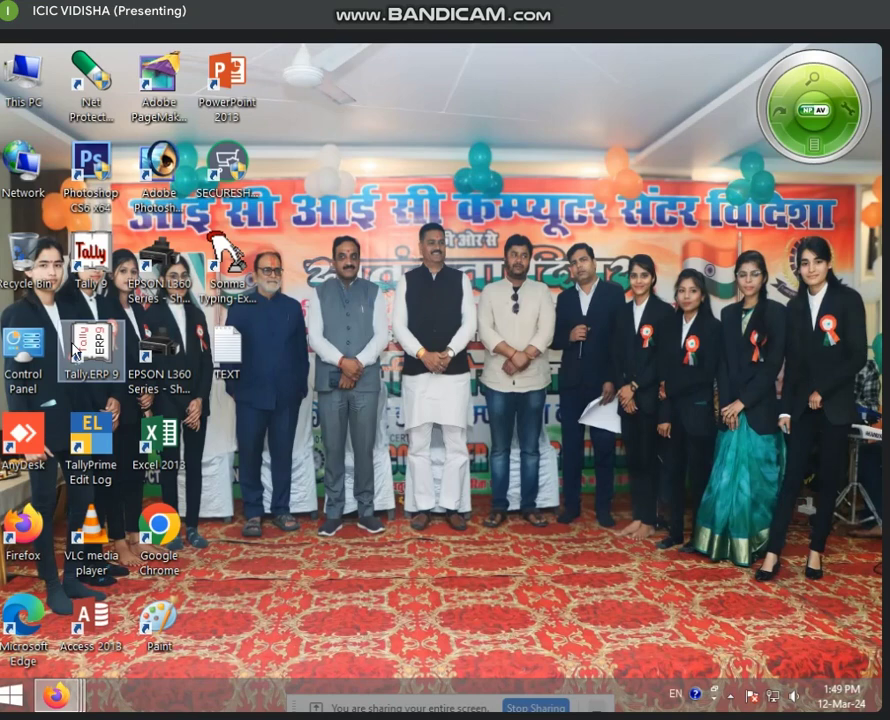
Step: Open and close This PC, then reopen Control Panel from its desktop icon
double_click(22, 70)
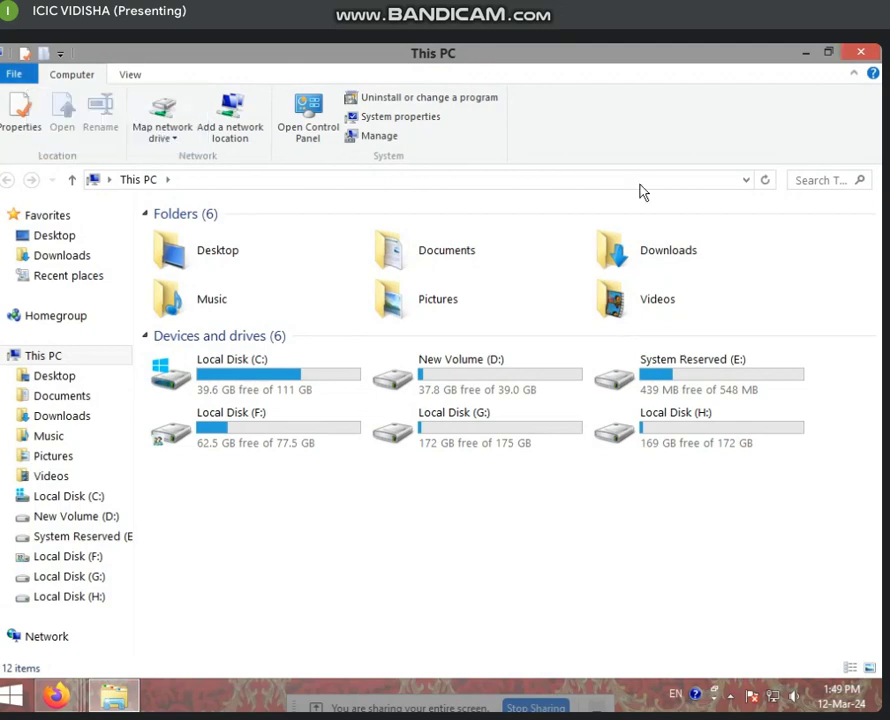
click(860, 52)
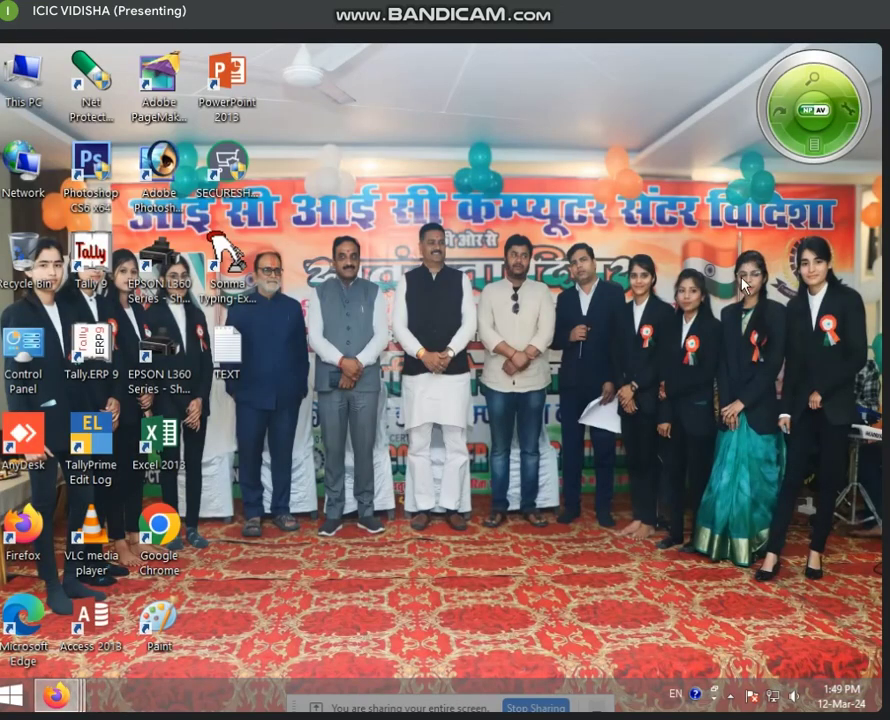
double_click(24, 350)
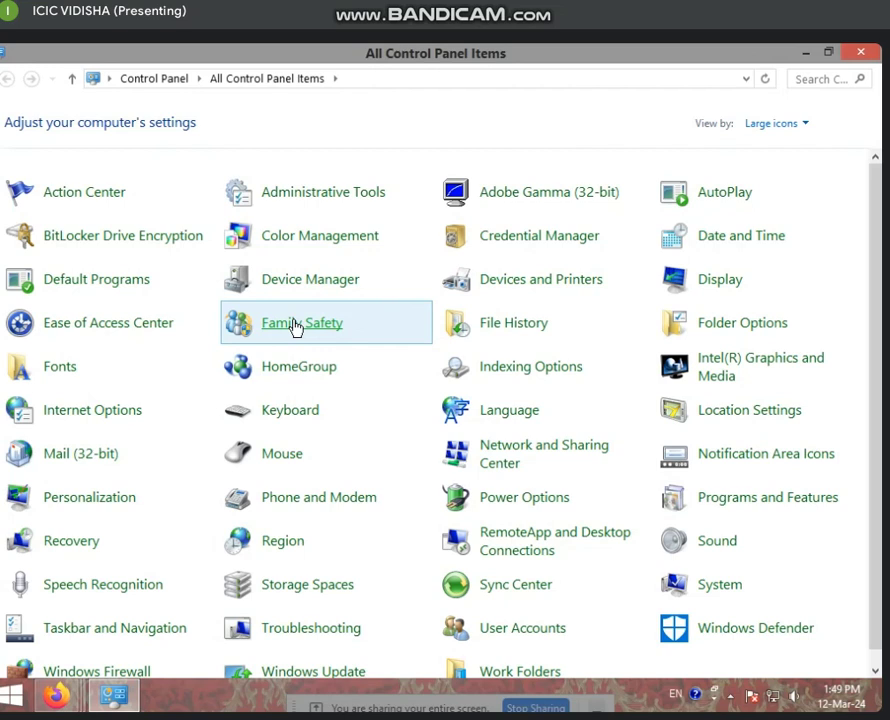
Step: Open Mouse Properties from the Mouse item, landing on the Buttons tab
click(284, 457)
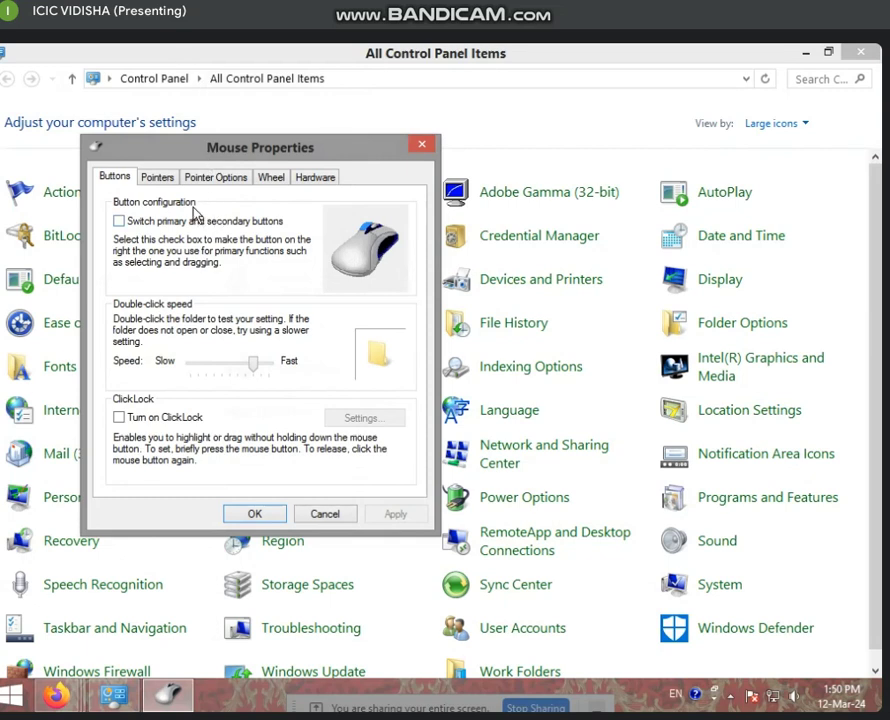
Step: Toggle the primary/secondary button swap on and off, leaving it off, and apply
click(119, 220)
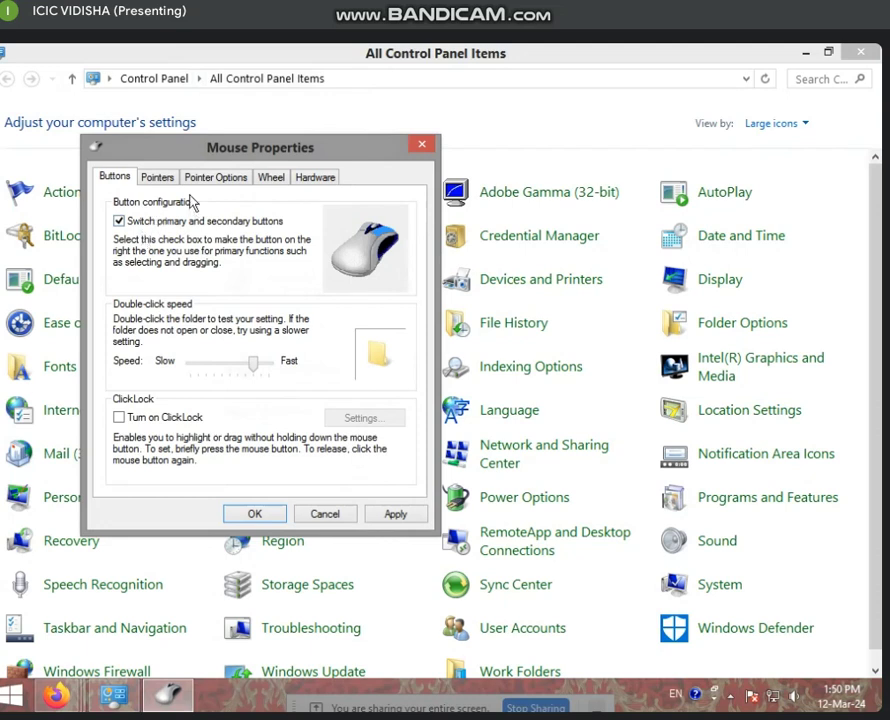
click(120, 221)
click(120, 221)
mouse_move(56, 694)
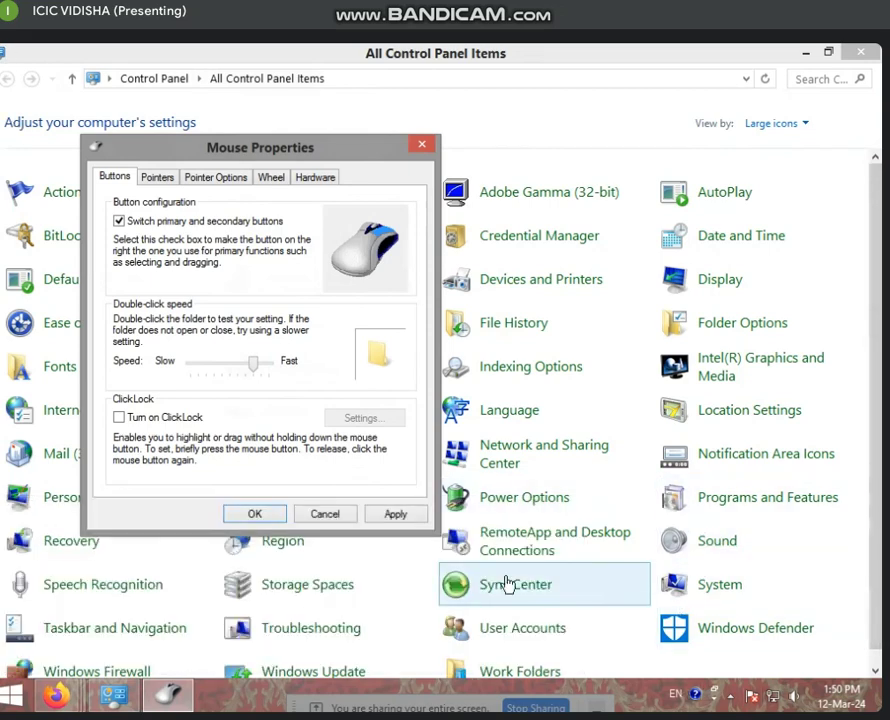
click(140, 222)
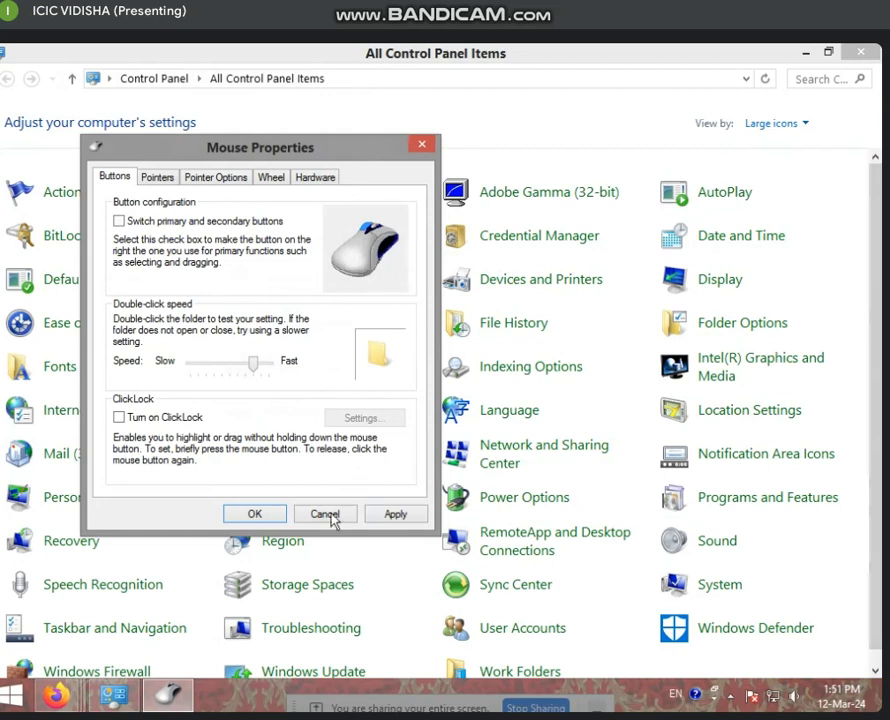
click(390, 517)
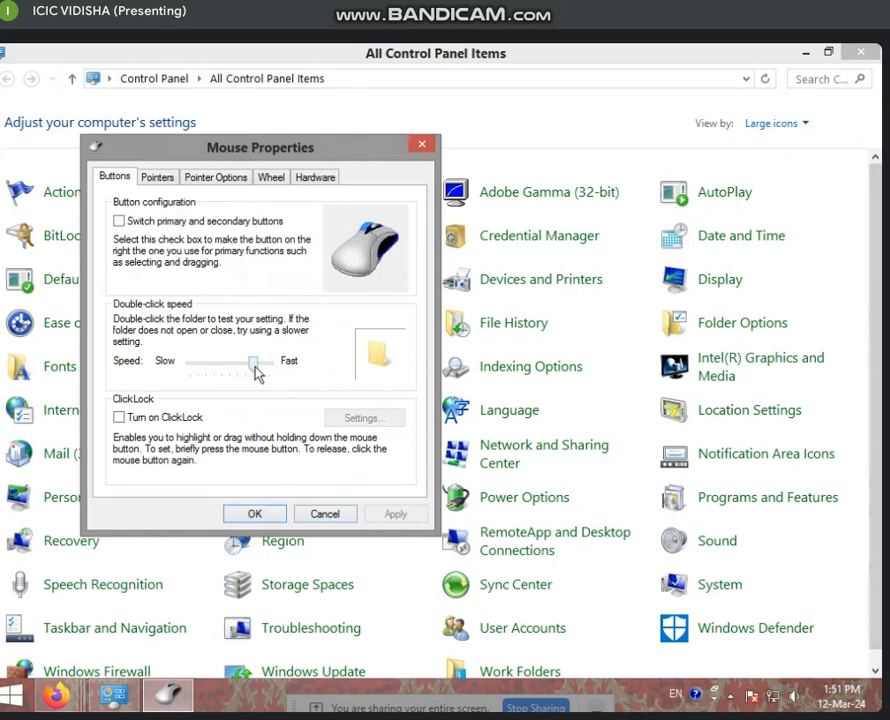
Step: Set double-click speed to Fast, apply it, and minimize Control Panel to expose the desktop
drag(256, 368, 283, 370)
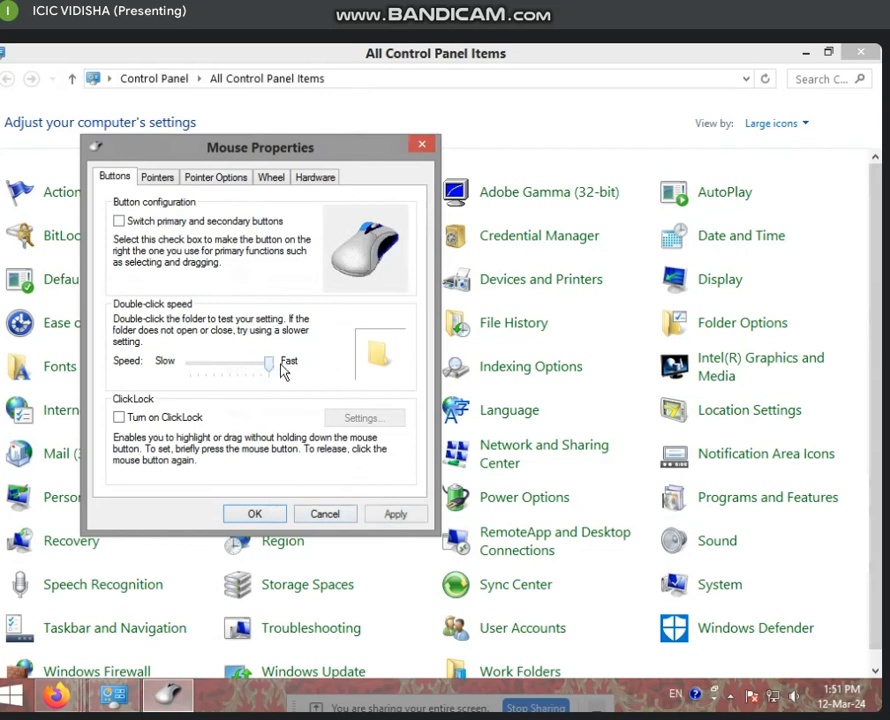
click(396, 514)
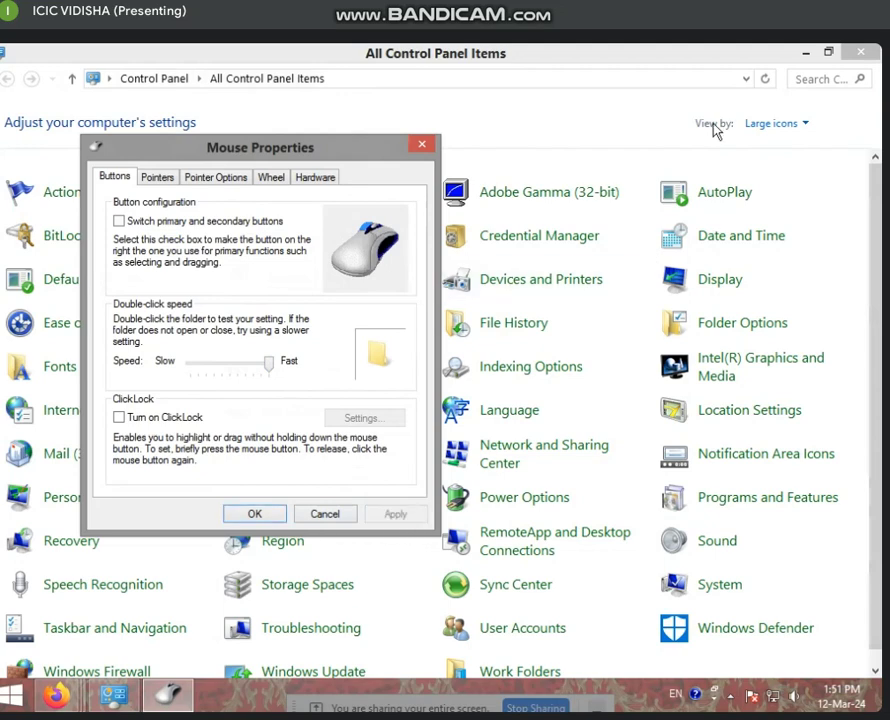
click(806, 52)
drag(334, 152, 609, 109)
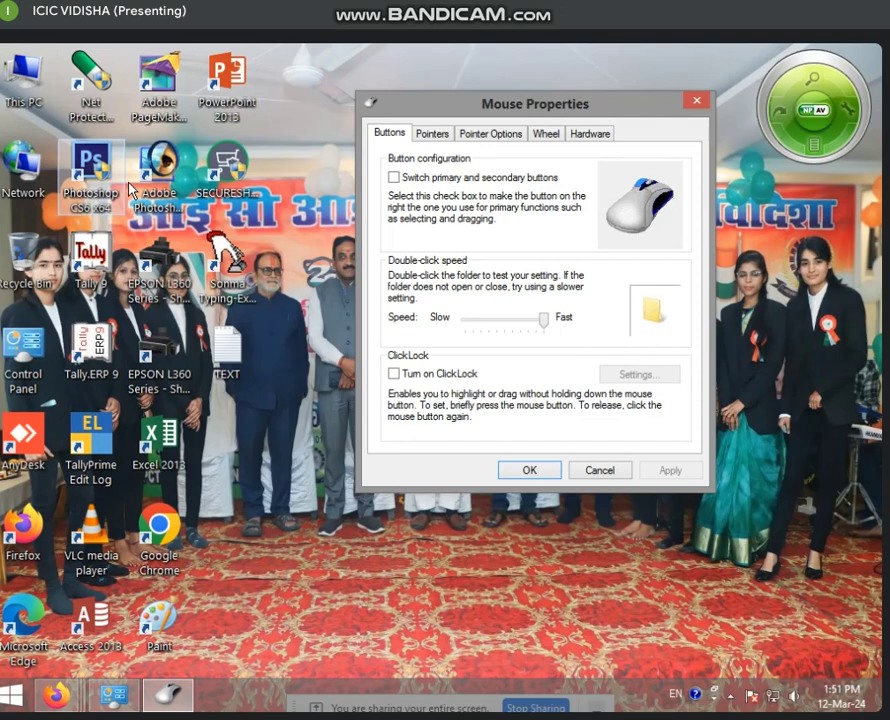
click(157, 442)
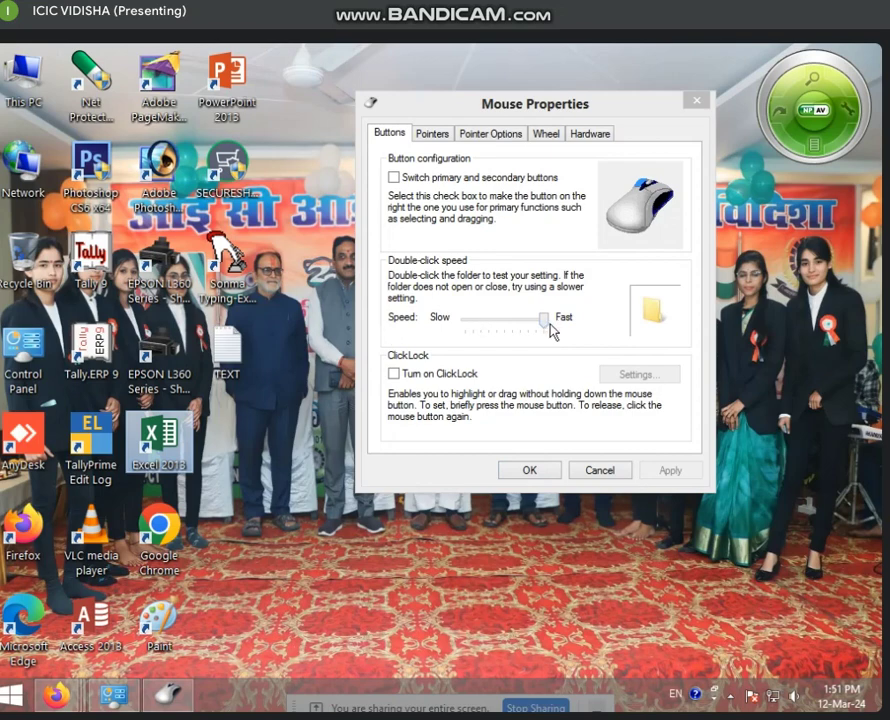
Step: Test-launch Excel 2013, then lower the double-click speed toward Slow and apply it
double_click(165, 440)
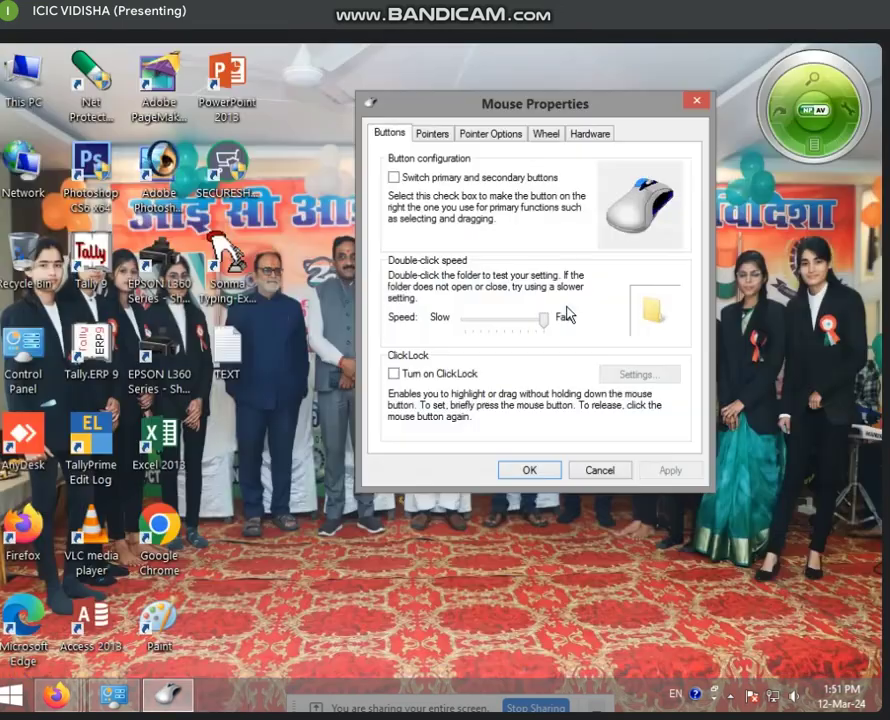
drag(566, 316, 481, 325)
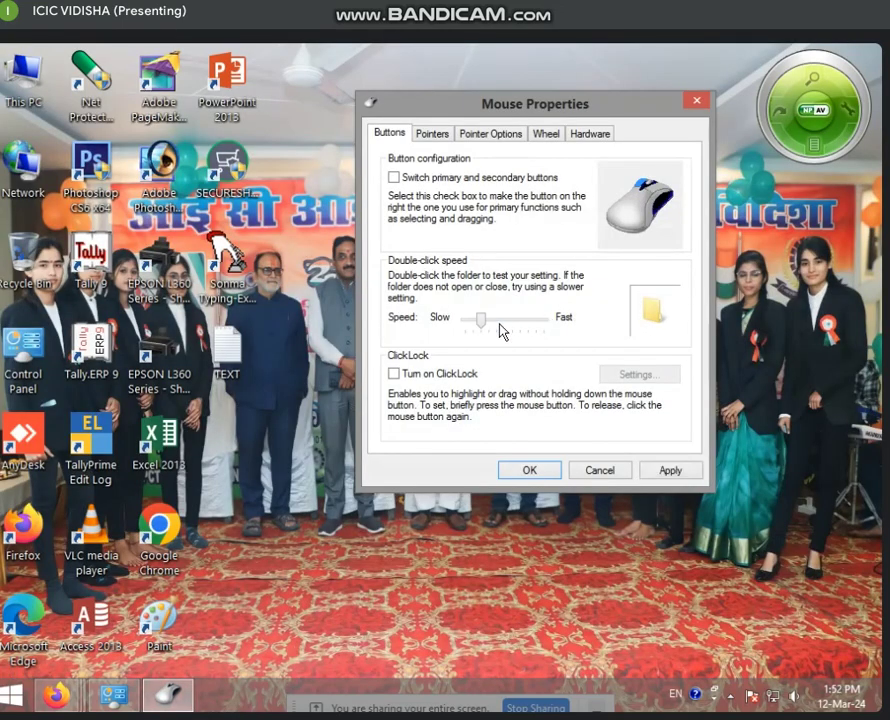
click(668, 470)
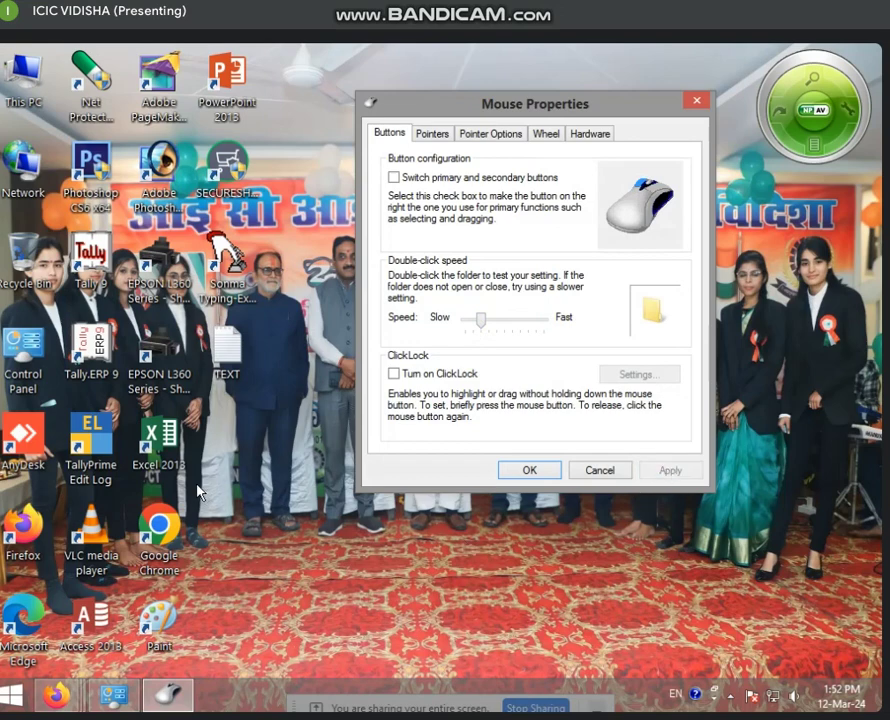
Step: Test the slower speed by opening and closing Excel 2013 twice from the desktop
click(170, 455)
double_click(170, 455)
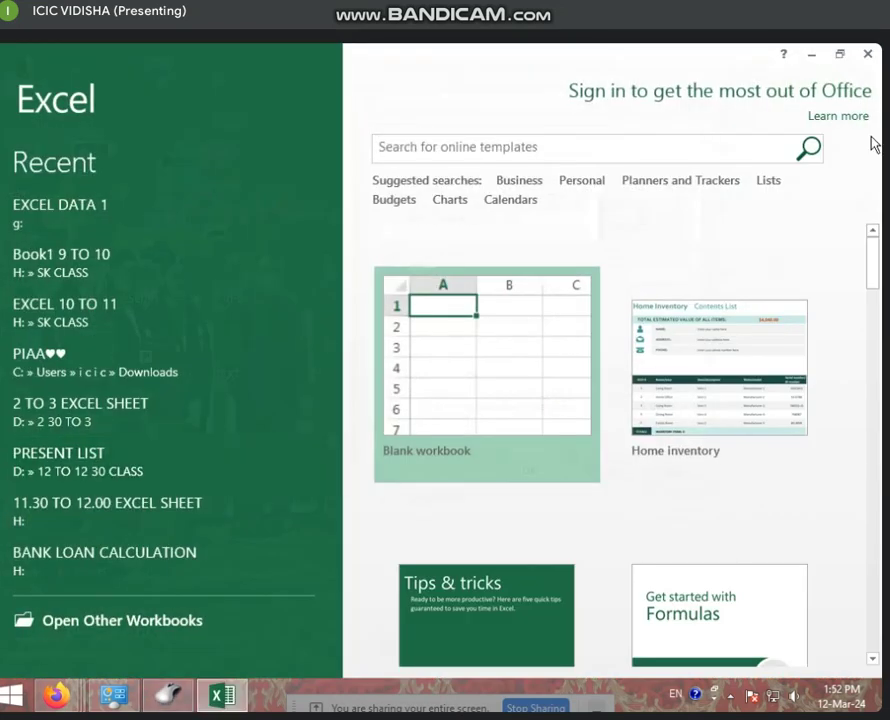
click(868, 55)
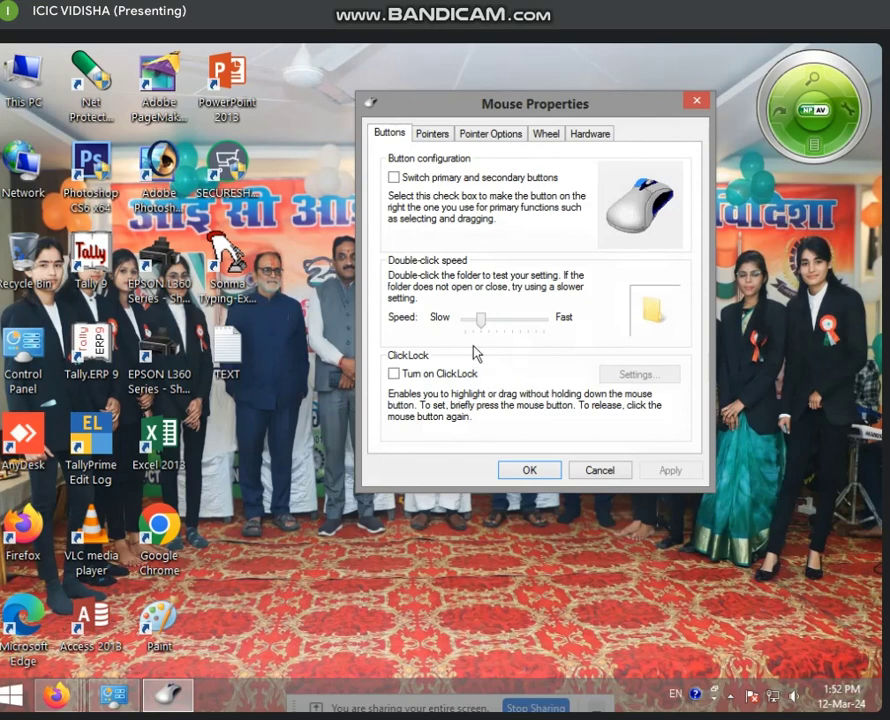
double_click(158, 452)
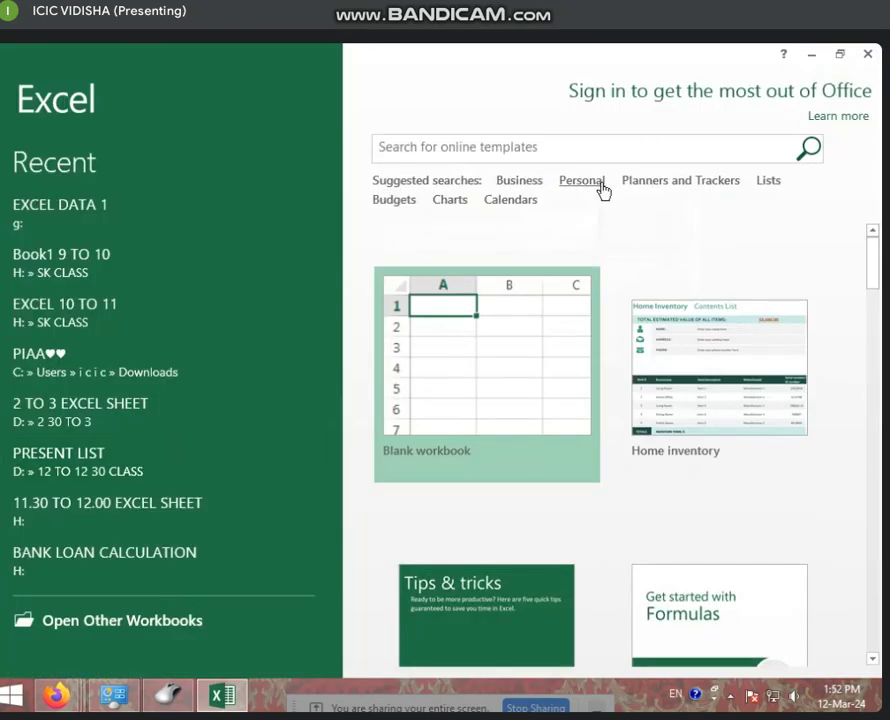
click(869, 56)
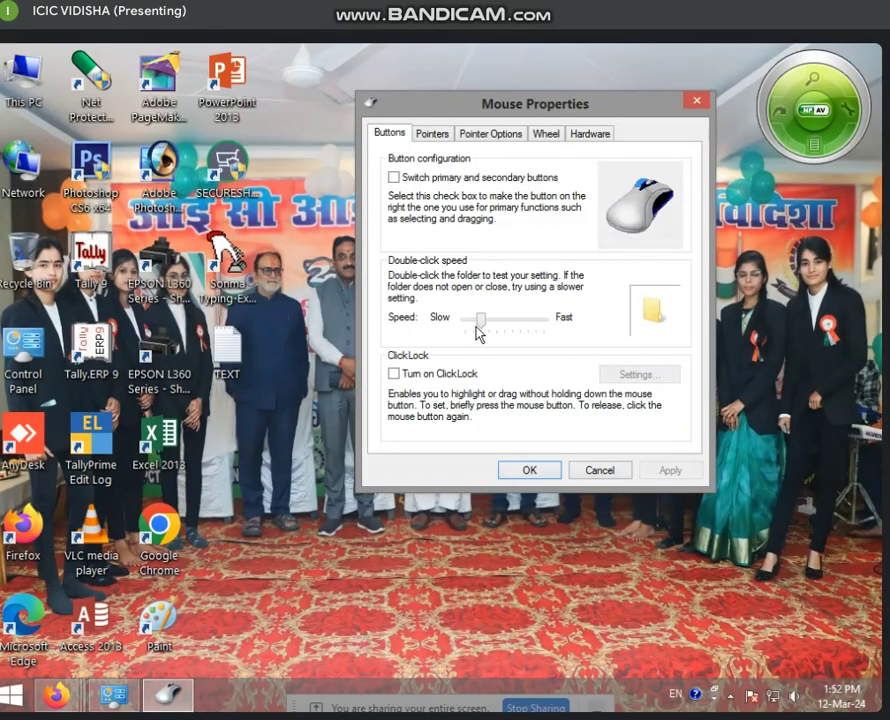
Step: Settle the double-click speed slider at the middle, apply it, and cancel out of Mouse Properties
drag(478, 331, 522, 330)
click(503, 331)
drag(513, 322, 445, 322)
click(507, 330)
click(511, 330)
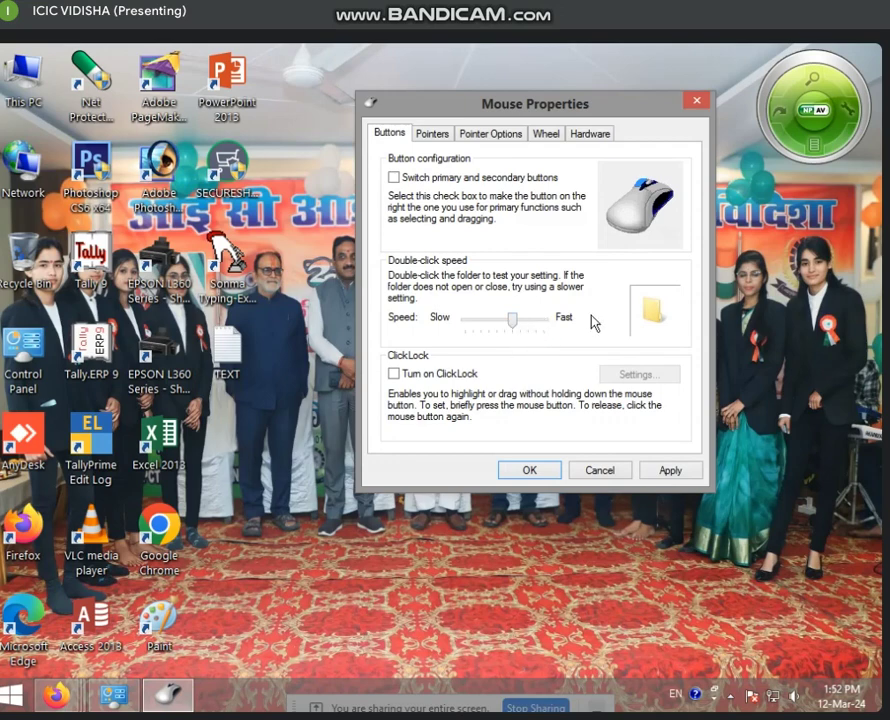
click(674, 471)
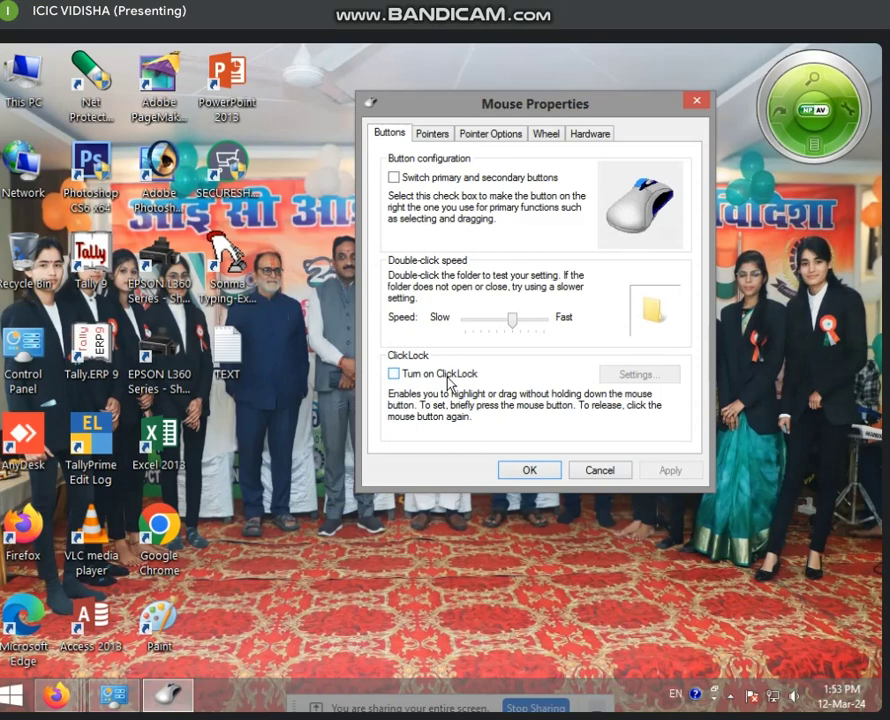
click(593, 477)
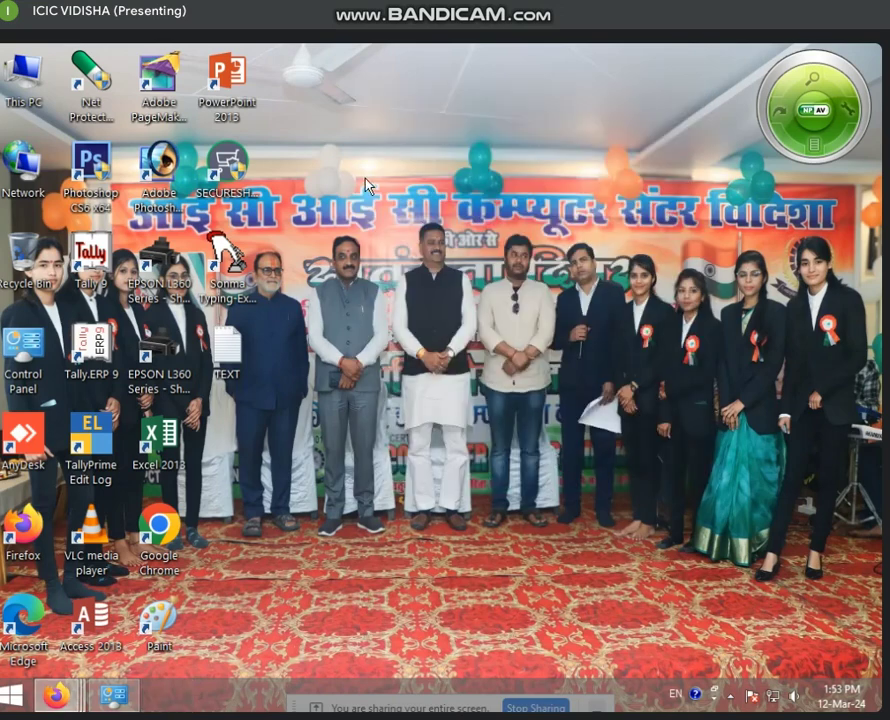
Step: Drag the Sonma Typing-Expert shortcut to the bottom of the third desktop icon column
right_click(382, 445)
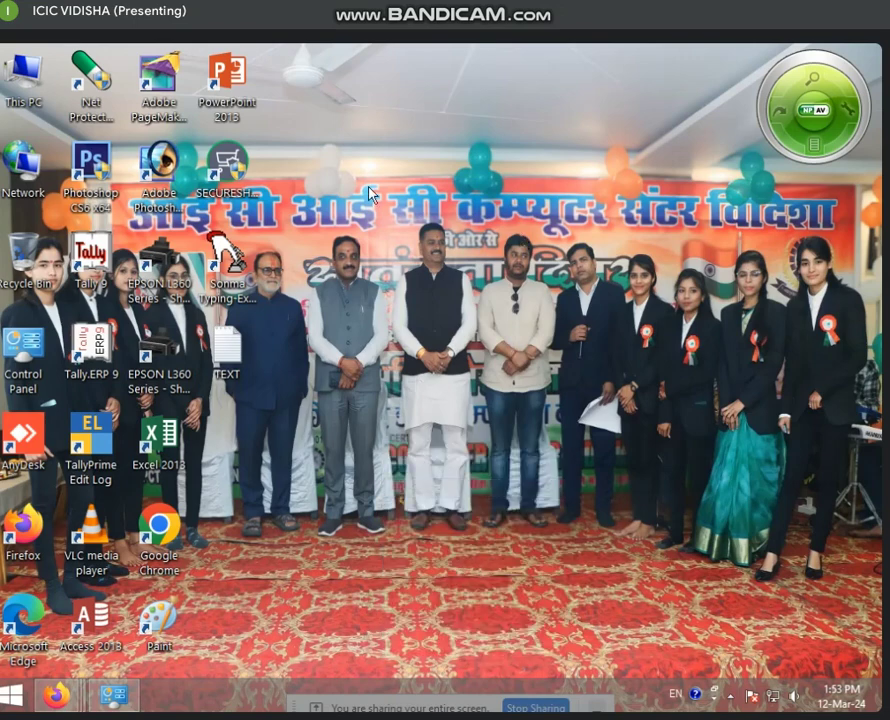
drag(321, 116, 110, 556)
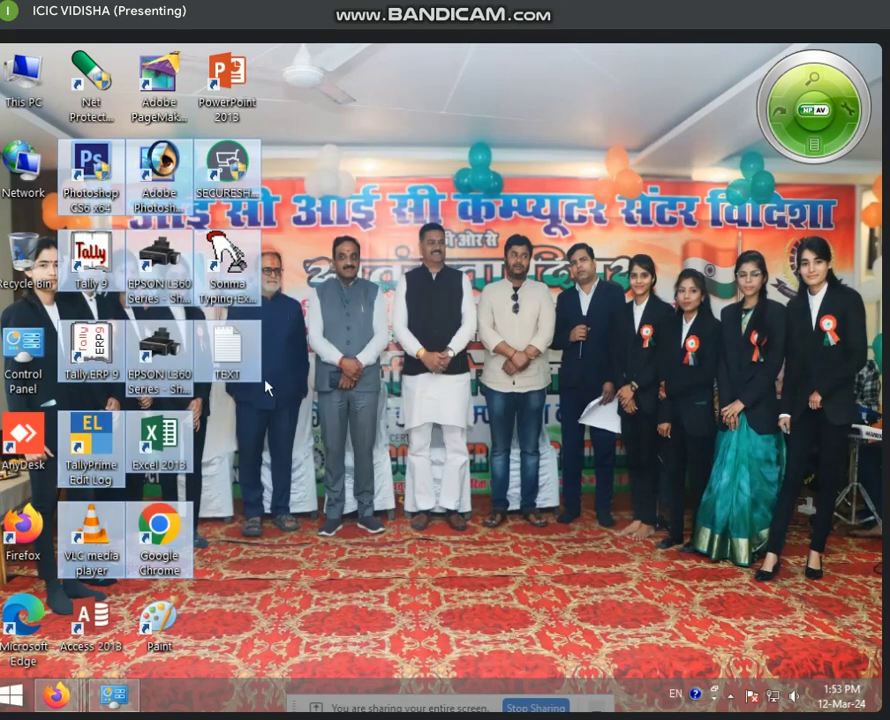
click(462, 358)
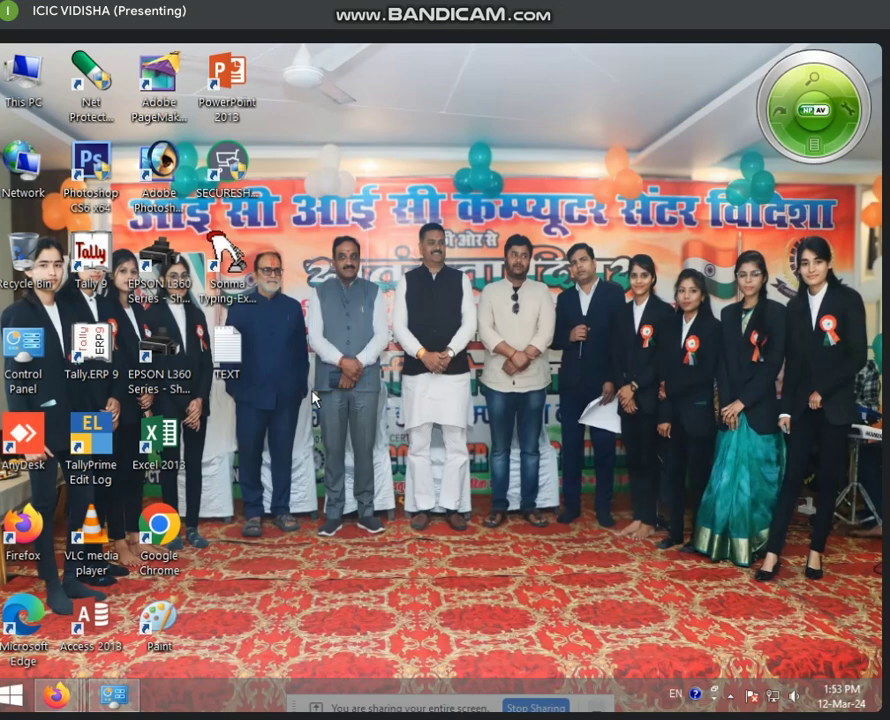
drag(372, 152, 197, 289)
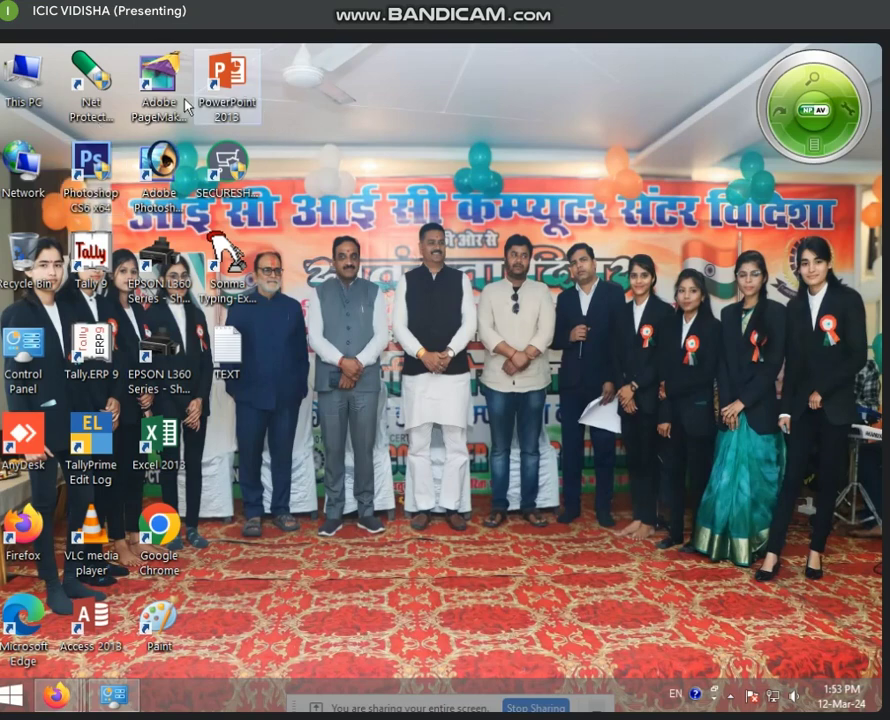
drag(225, 255, 367, 556)
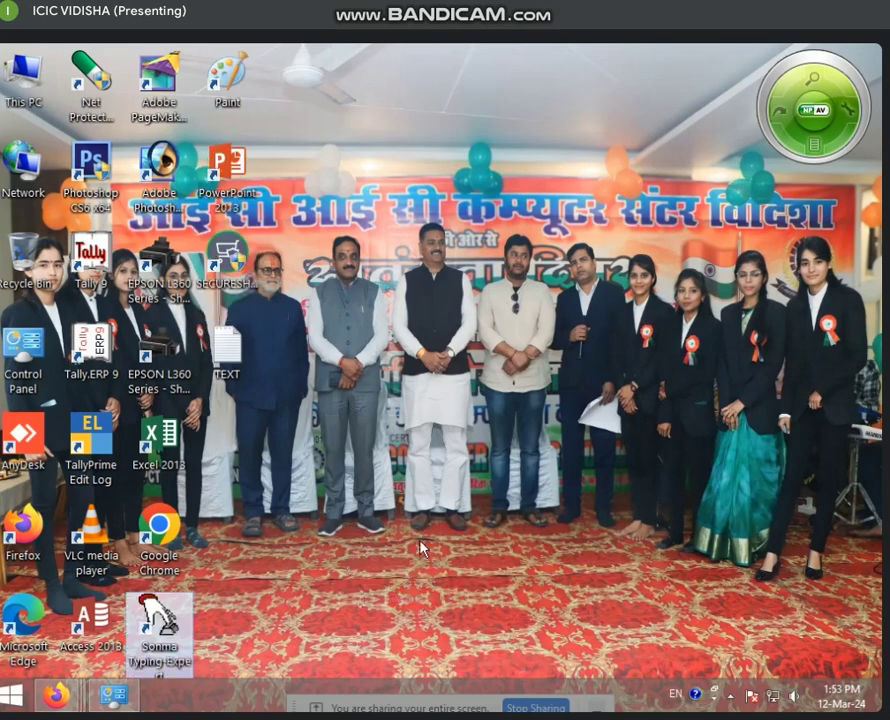
Step: Reopen Mouse Properties from Control Panel, tick Turn on ClickLock, and apply it
click(128, 706)
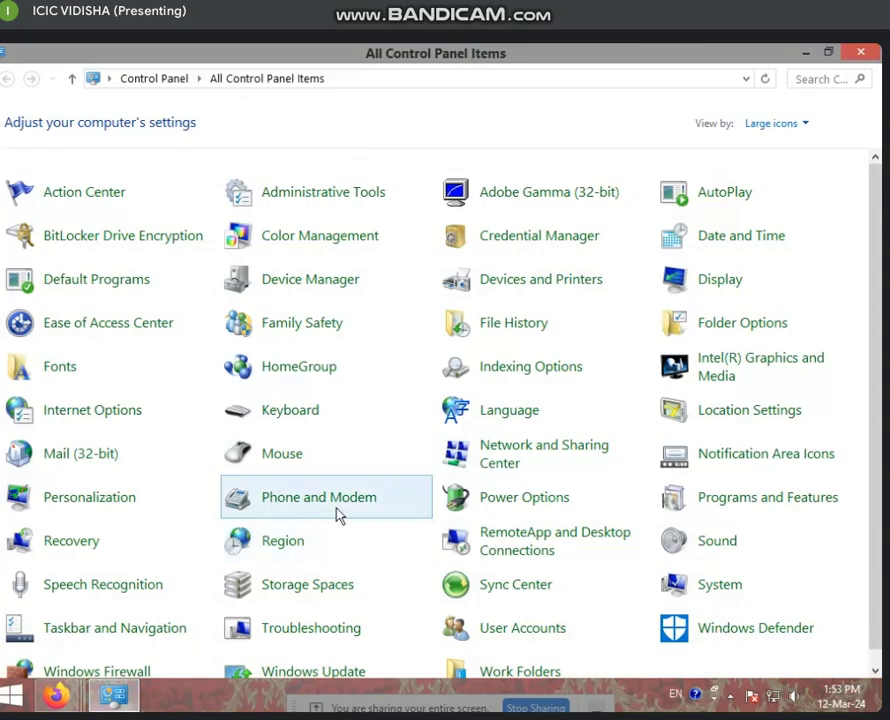
click(288, 455)
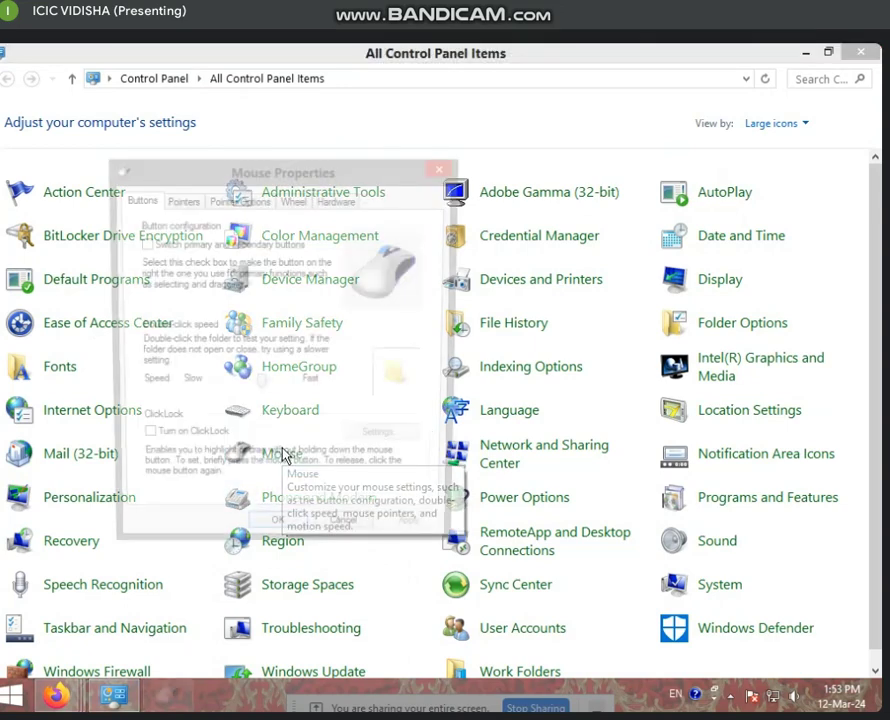
click(141, 440)
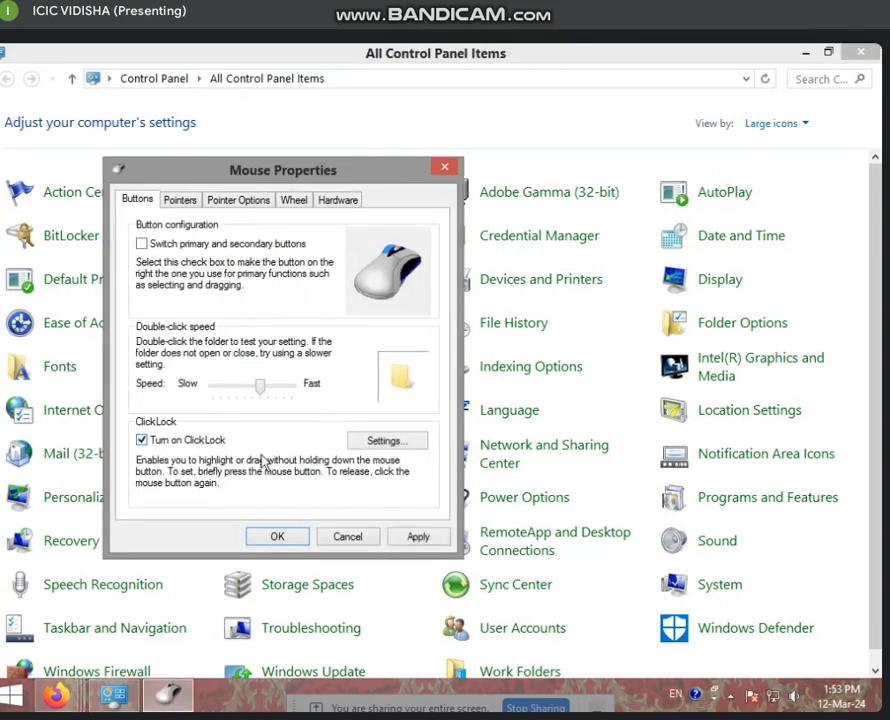
click(423, 548)
click(812, 51)
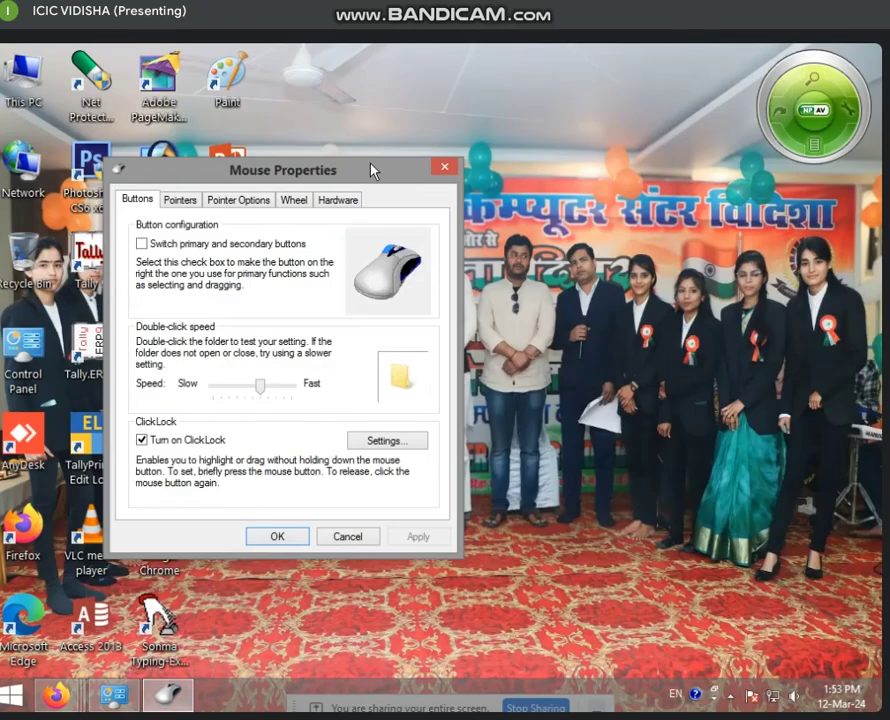
Step: Test ClickLock by drawing and releasing a selection box on the desktop
drag(371, 172, 753, 236)
drag(574, 118, 262, 393)
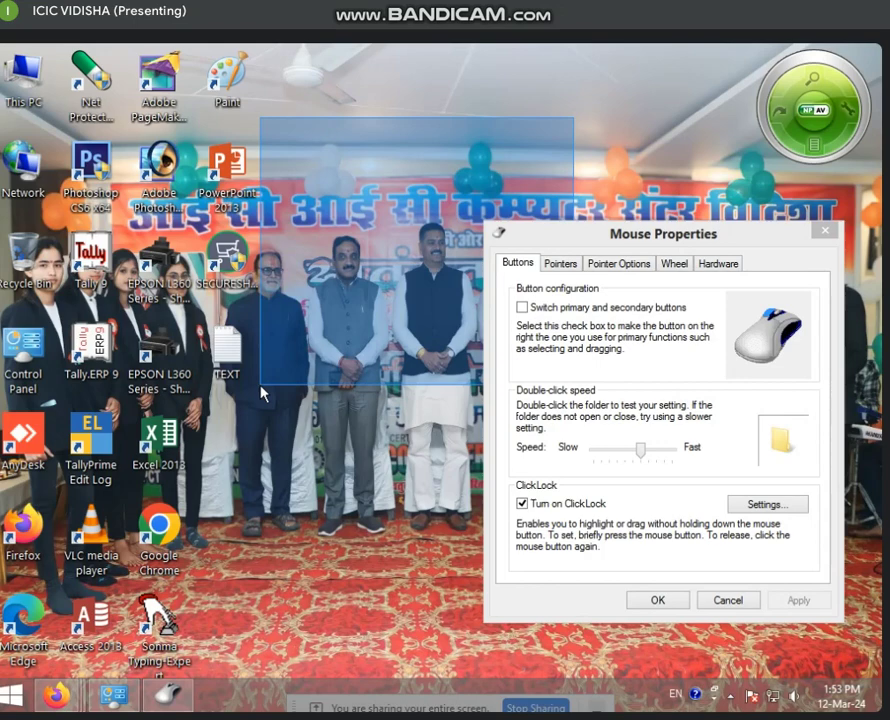
drag(262, 393, 430, 289)
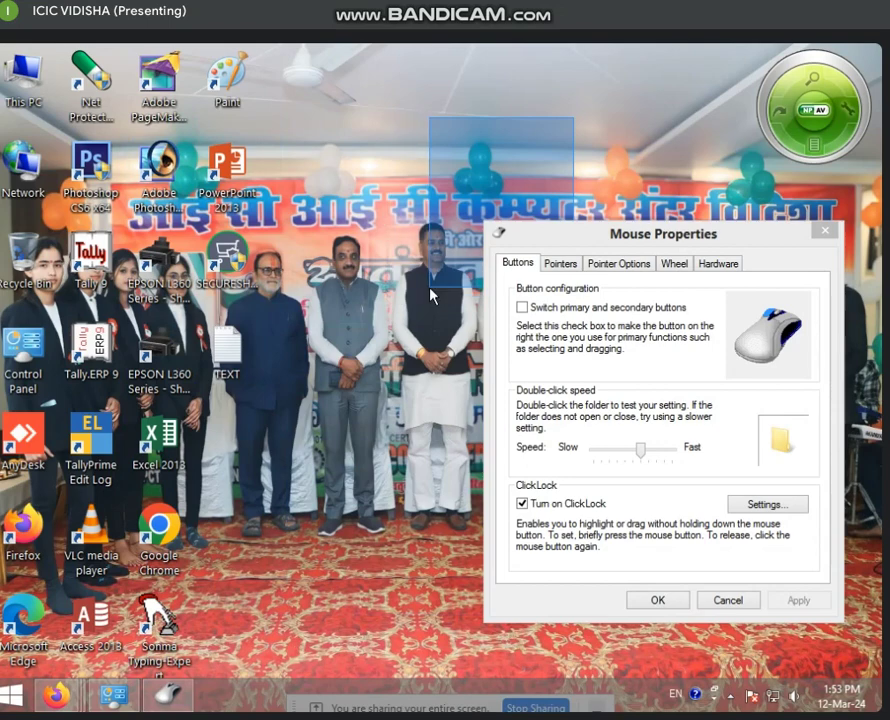
drag(430, 289, 431, 292)
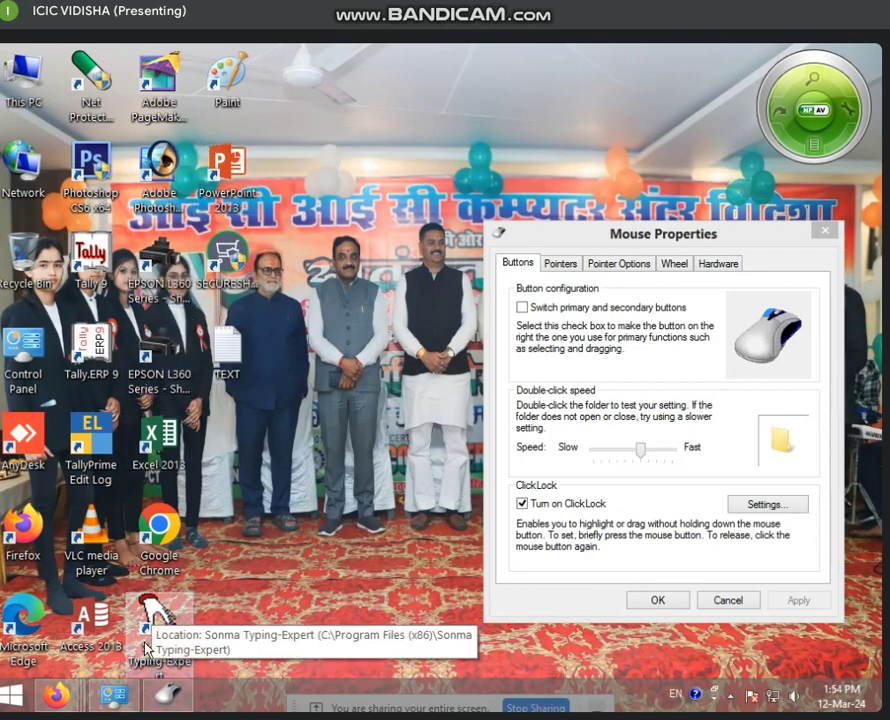
Step: Drag the Sonma Typing-Expert shortcut with ClickLock to the top of the third column
drag(152, 632, 268, 495)
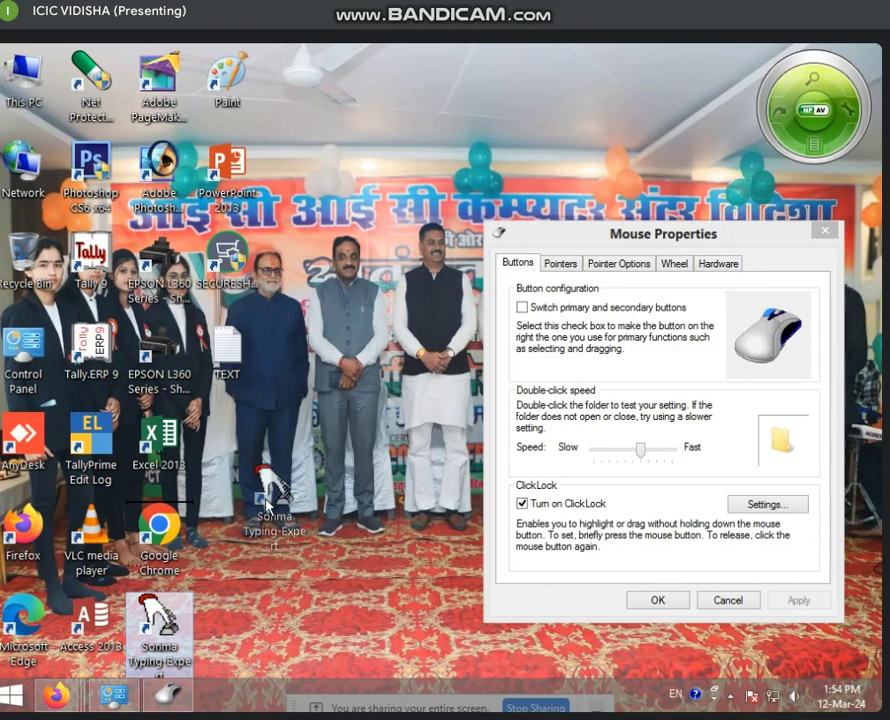
drag(267, 505, 316, 96)
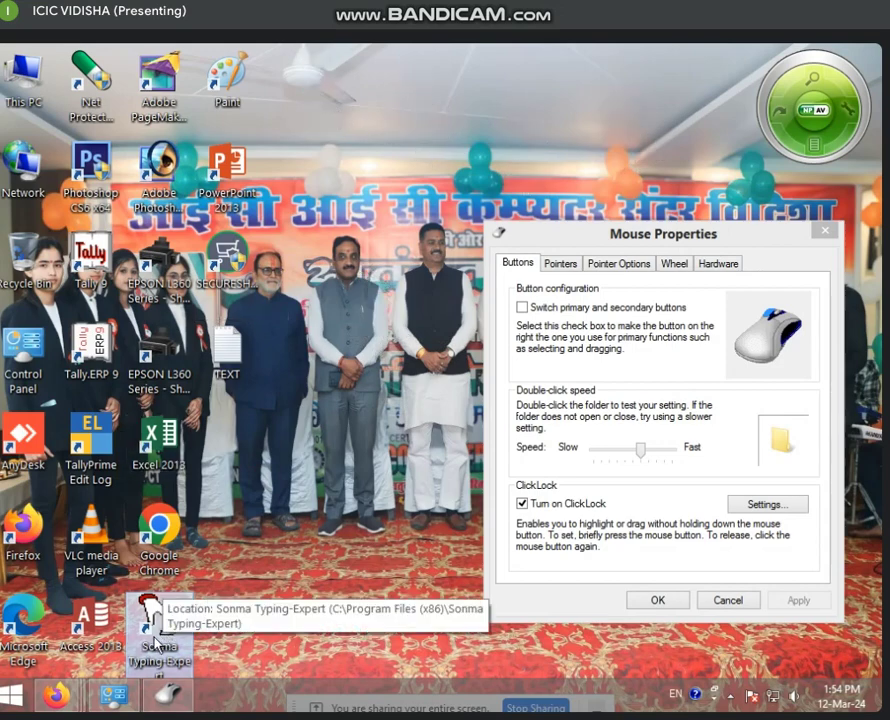
drag(156, 643, 468, 155)
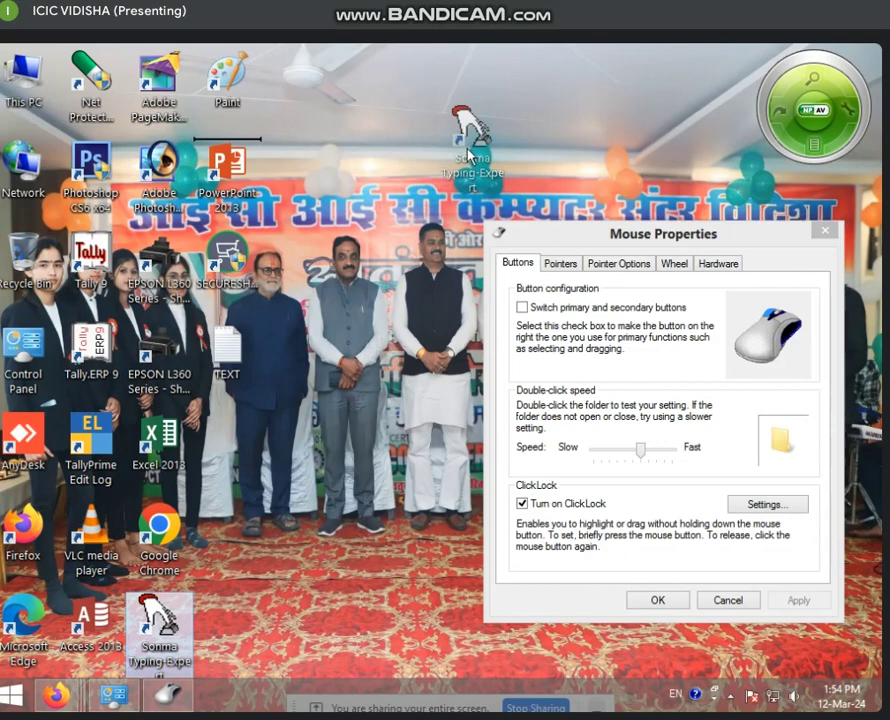
mouse_move(468, 155)
mouse_down()
mouse_move(461, 143)
mouse_move(455, 150)
mouse_up()
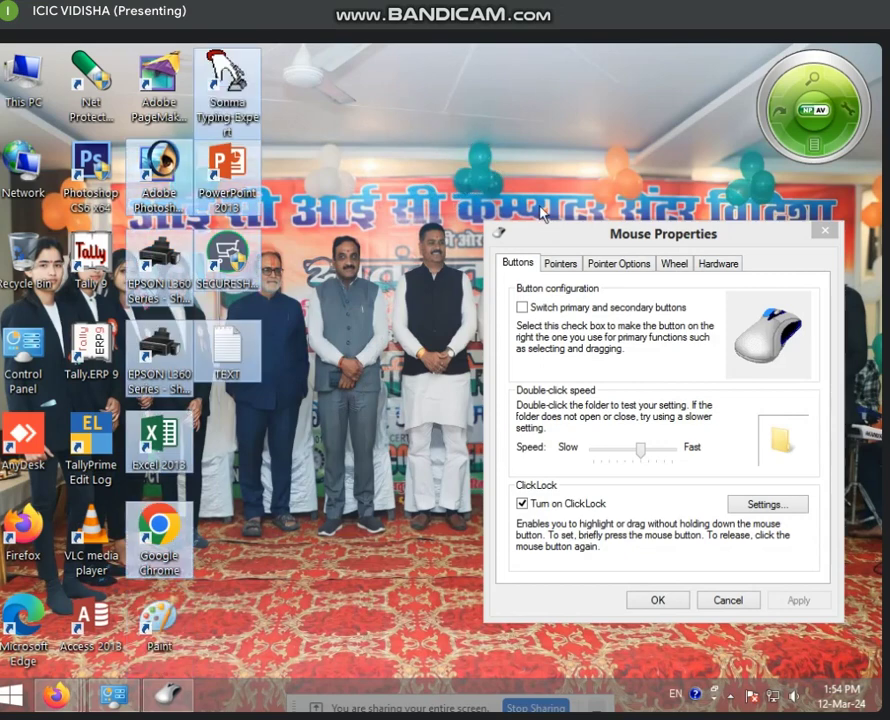
click(380, 323)
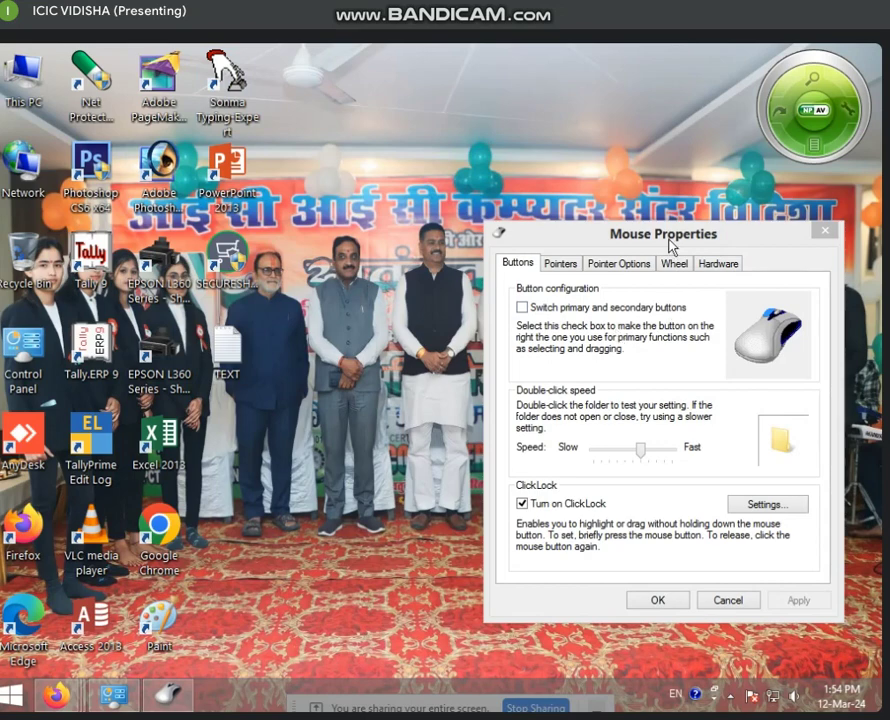
drag(660, 233, 432, 160)
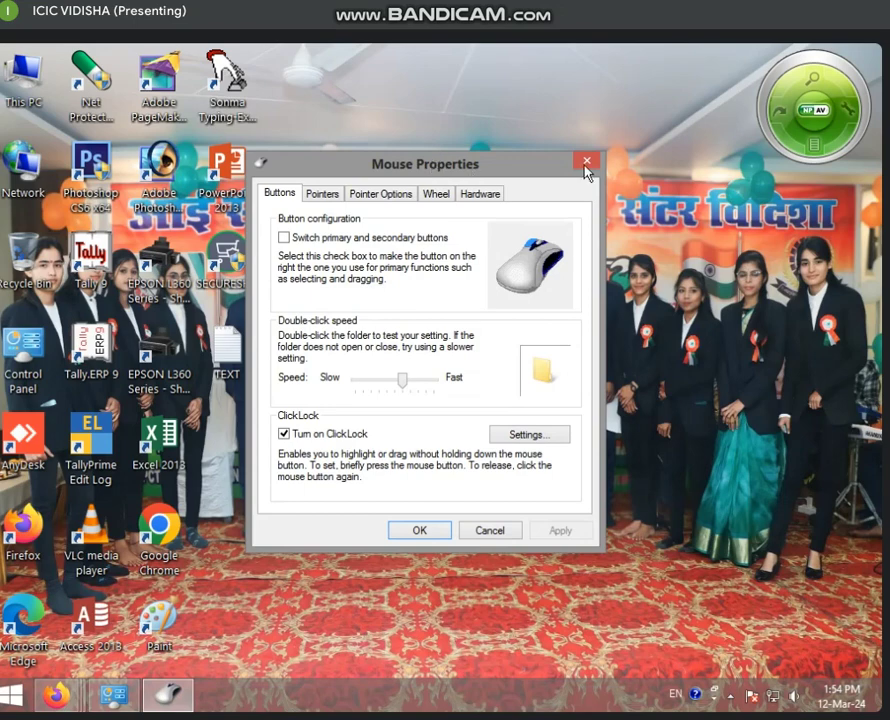